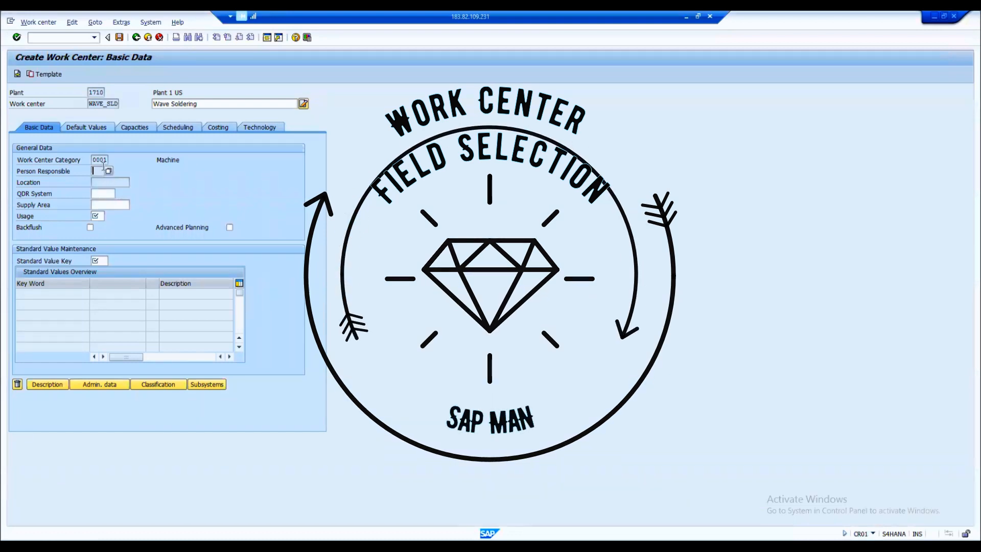
left_click(99, 184)
left_click(98, 193)
left_click(101, 172)
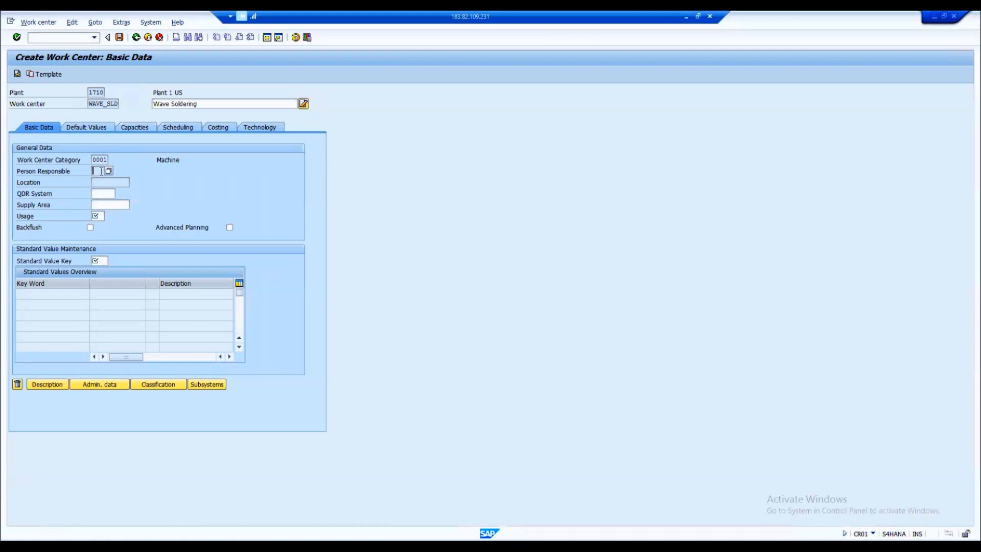
left_click(102, 183)
left_click(99, 173)
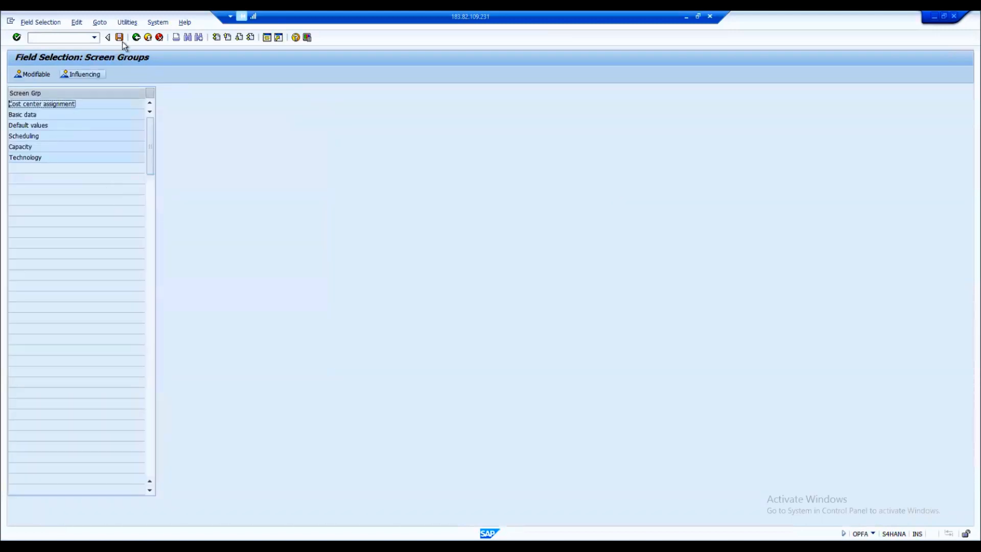
Return to the implementation guide and run Define Field Selection under Production, Basic Data, Work Center, General Data.
left_click(135, 37)
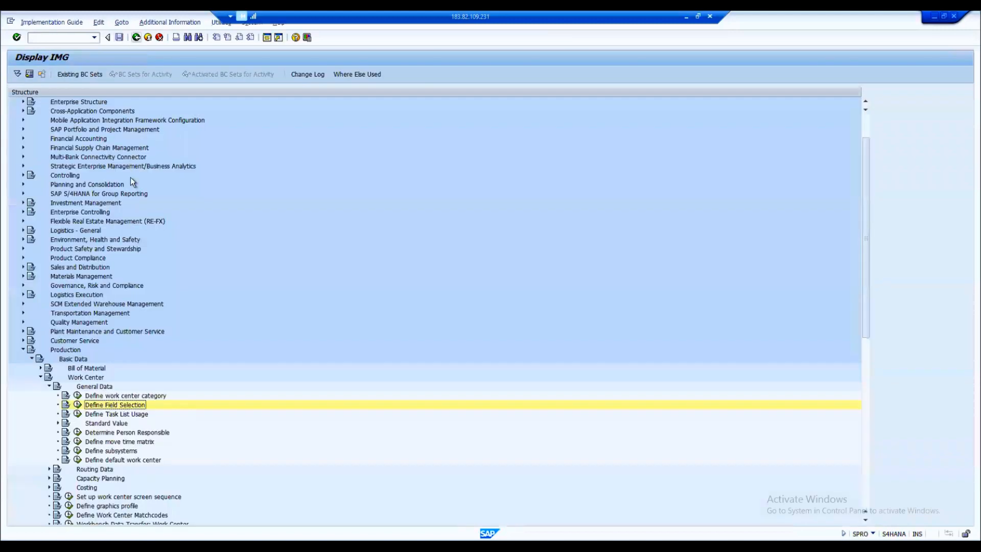
left_click(63, 357)
left_click(83, 378)
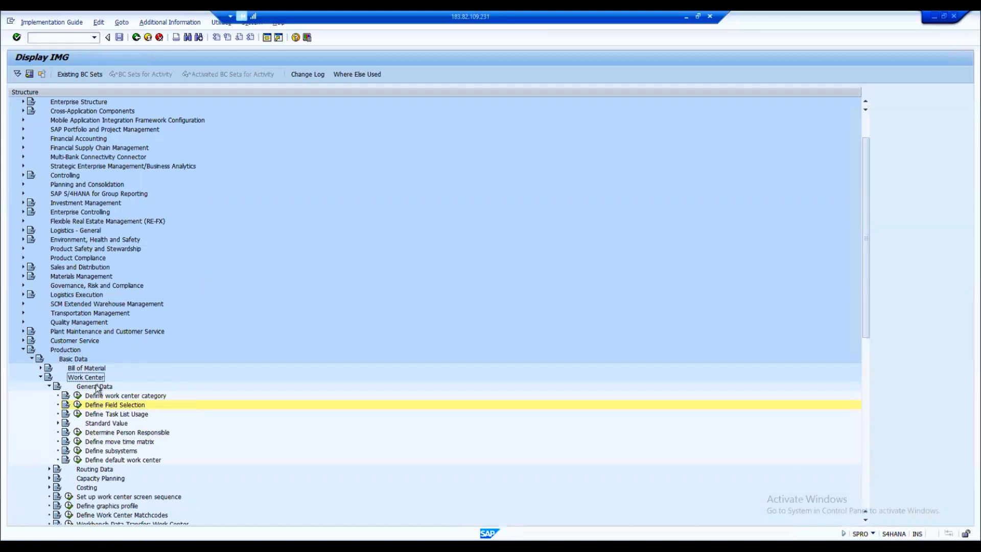
left_click(108, 405)
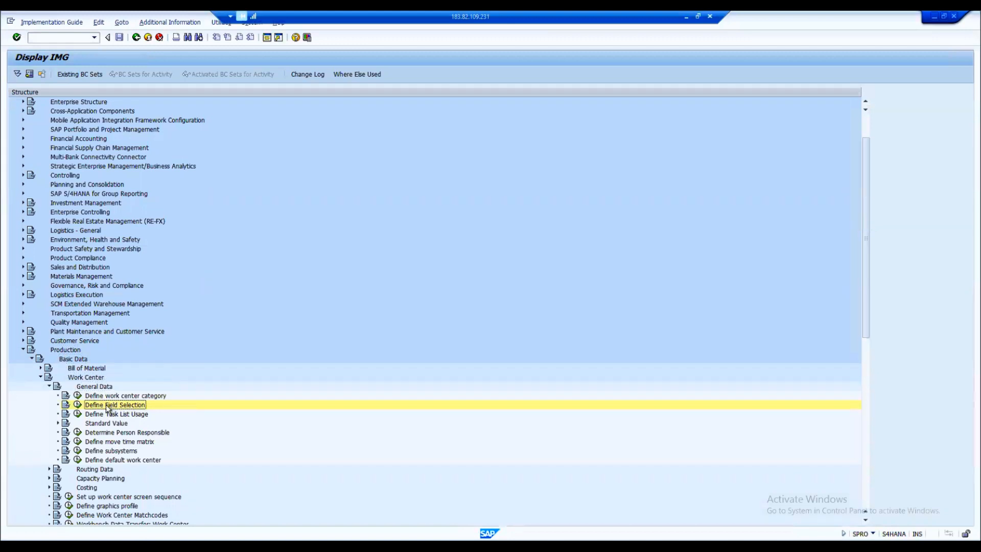
left_click(77, 405)
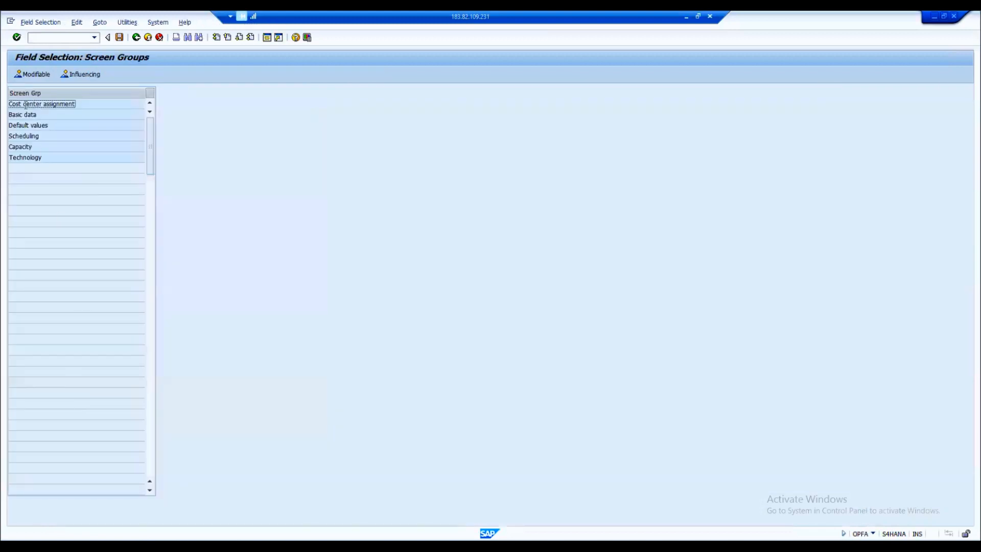
Review the list of screen groups and open the modifiable fields of the Basic data group.
left_click(29, 94)
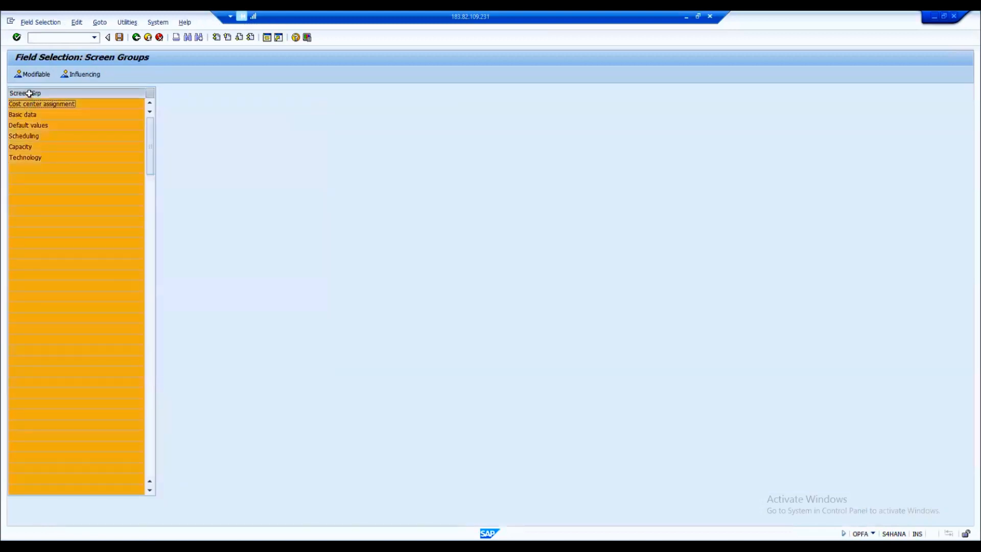
left_click(32, 115)
left_click(33, 115)
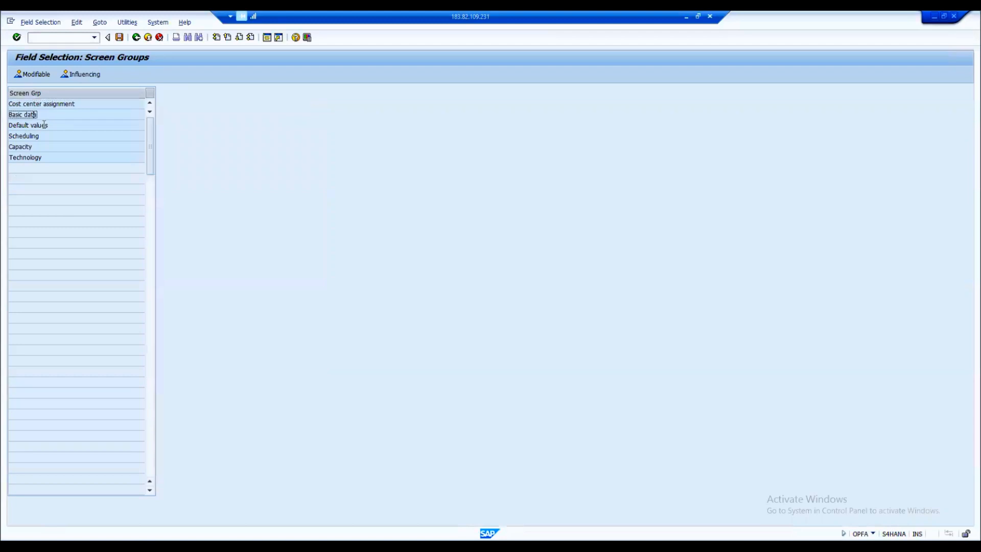
left_click(42, 125)
left_click(38, 136)
left_click(36, 148)
left_click(41, 158)
key("alt+Tab")
left_click(33, 114)
double_click(25, 115)
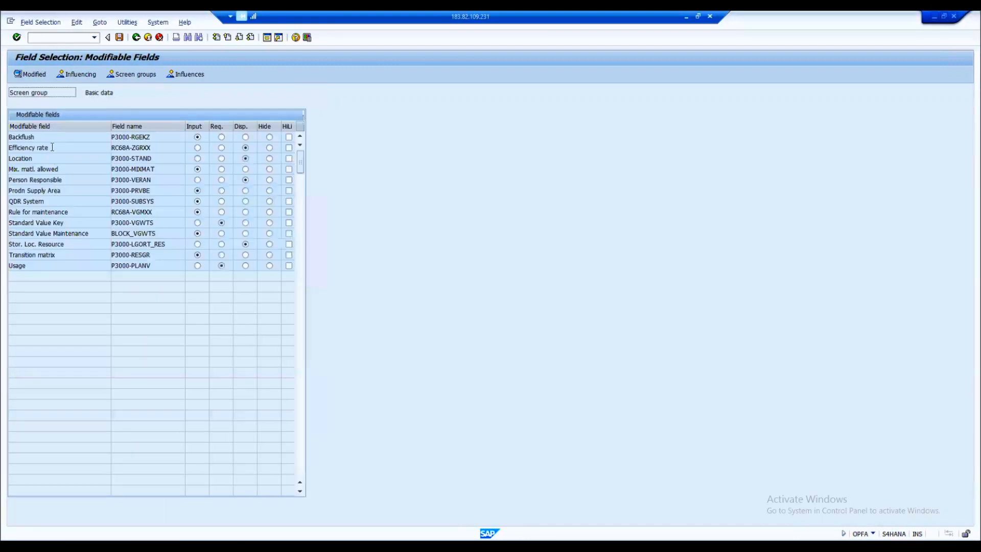
Compare the modifiable fields, including Usage, Standard Value Key, QDR System and Backflush, with the Basic Data fields on the work center creation screen.
left_click(38, 266)
left_click(43, 254)
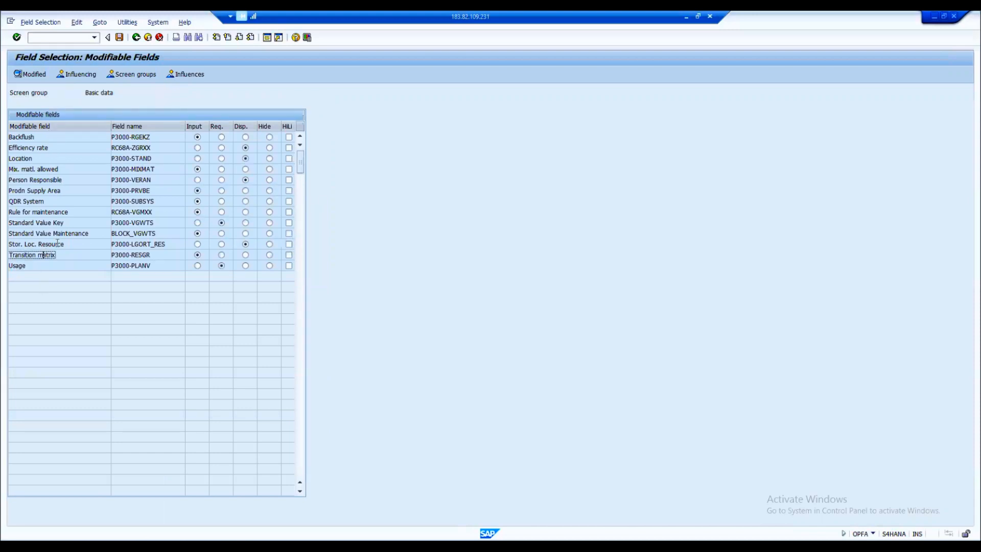
left_click(85, 243)
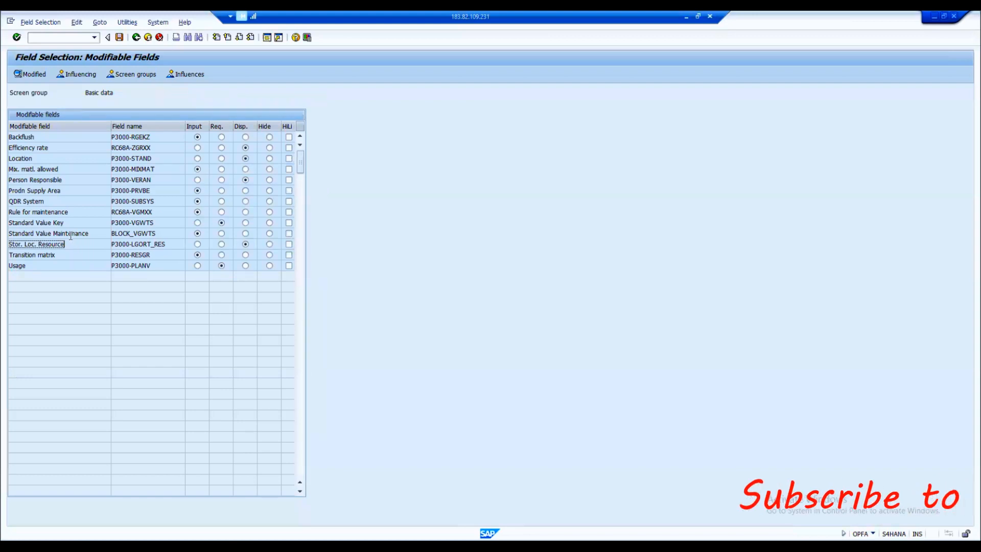
left_click(71, 233)
left_click(70, 222)
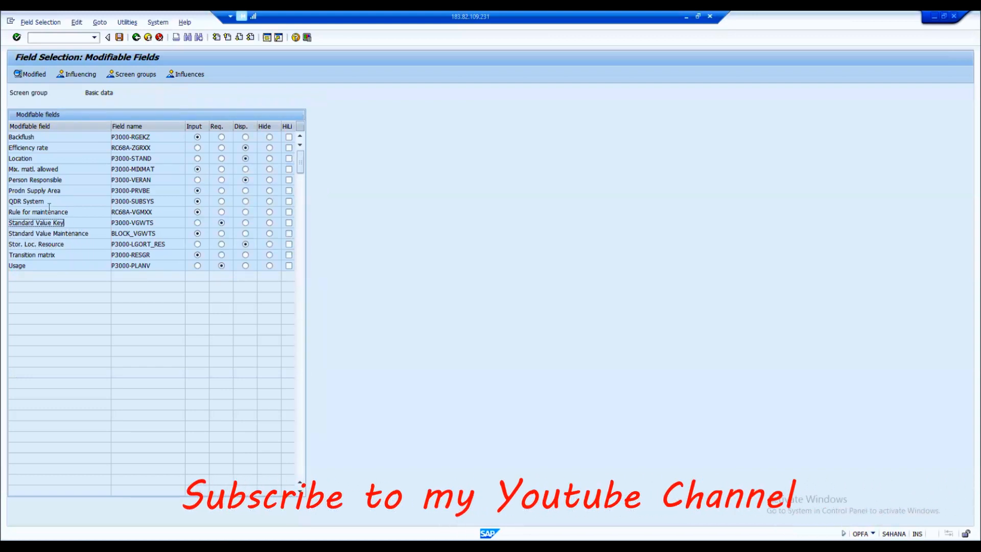
left_click(10, 200)
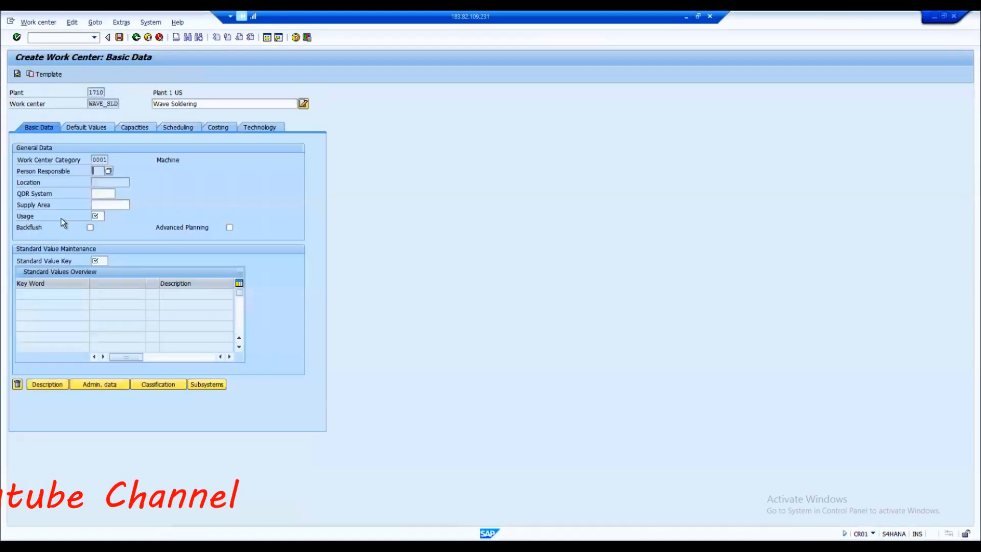
left_click(106, 192)
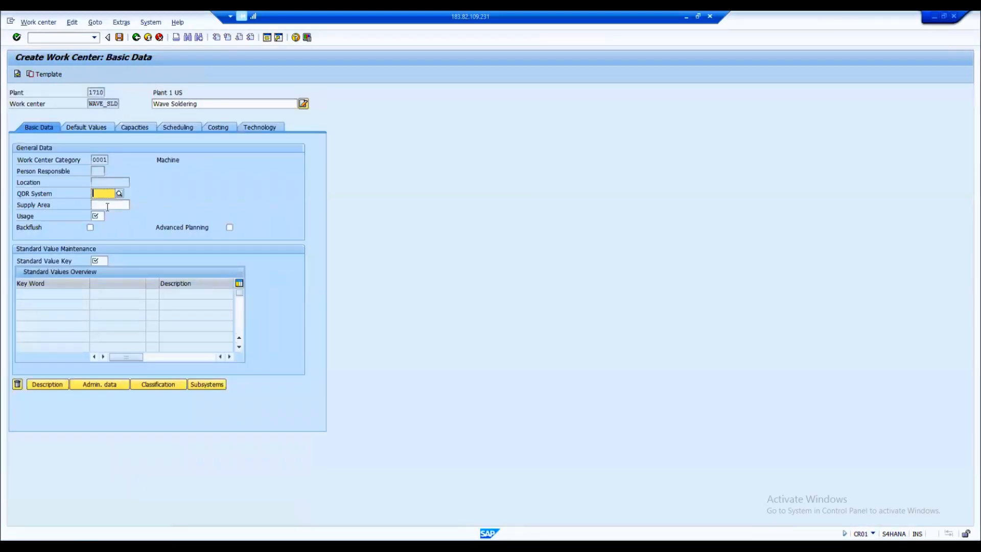
left_click(97, 216)
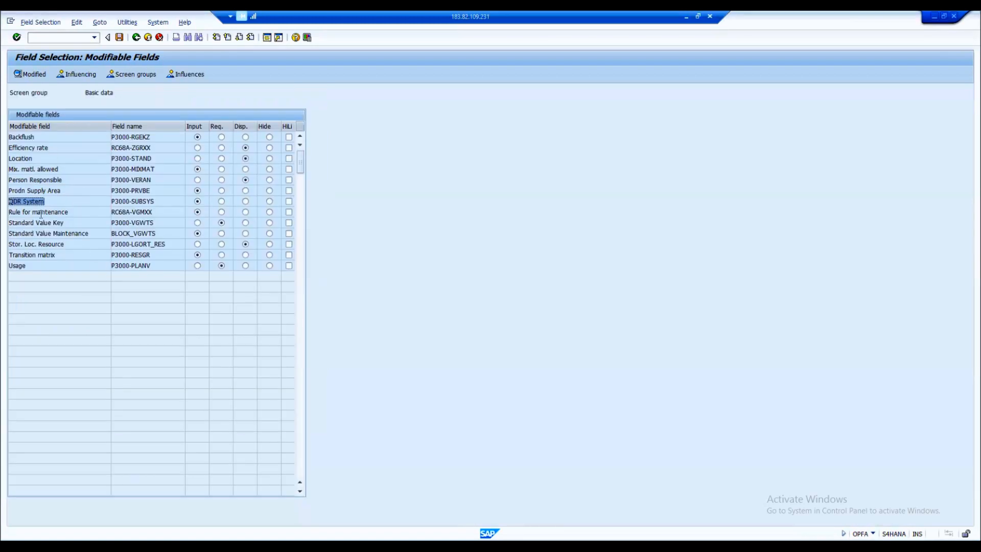
left_click(50, 137)
left_click(52, 157)
left_click(198, 255)
left_click(197, 137)
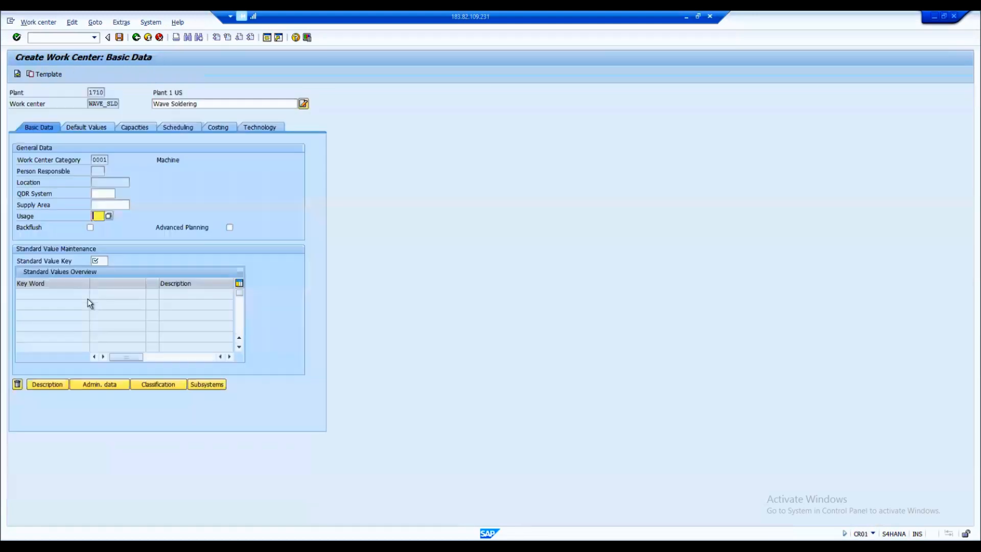
left_click(90, 228)
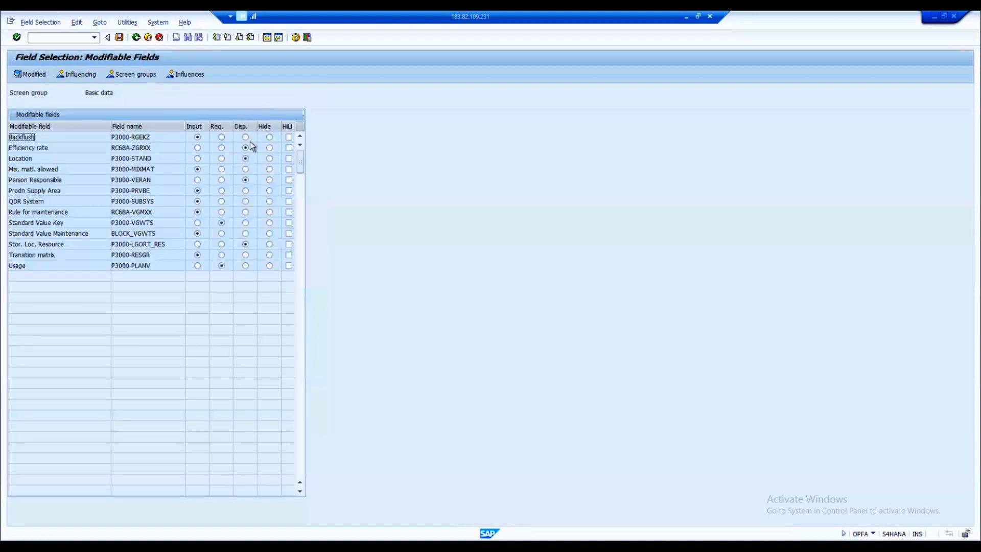
Set the Backflush field to display only and save it in a new customizing request described "PP : Workcentre Filed Selection".
left_click(245, 137)
key("ctrl+s")
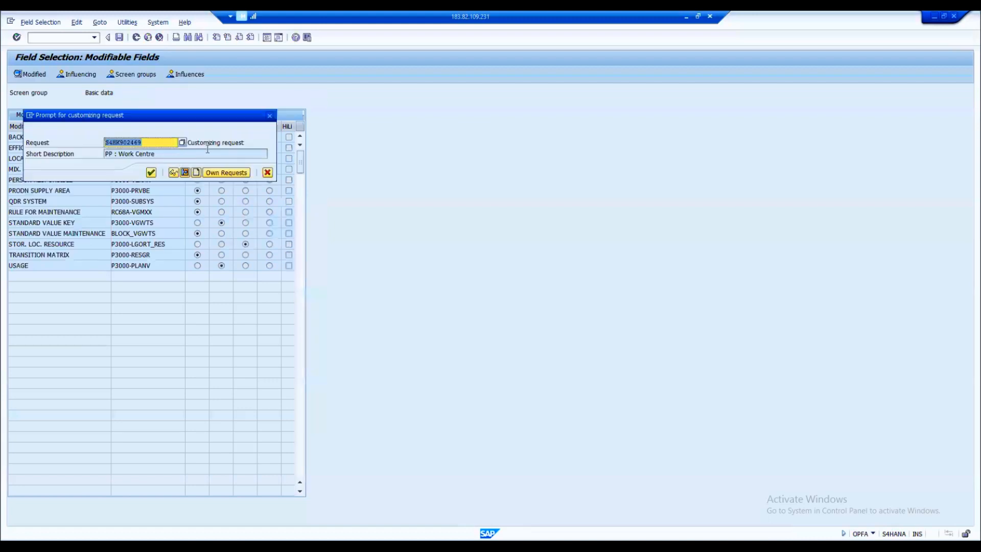
left_click_drag(168, 118, 436, 177)
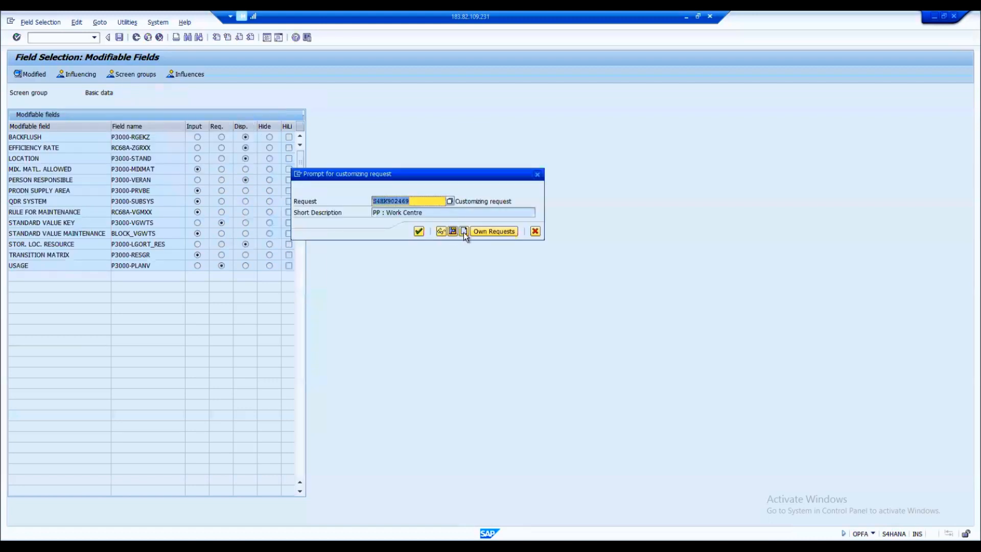
left_click(463, 232)
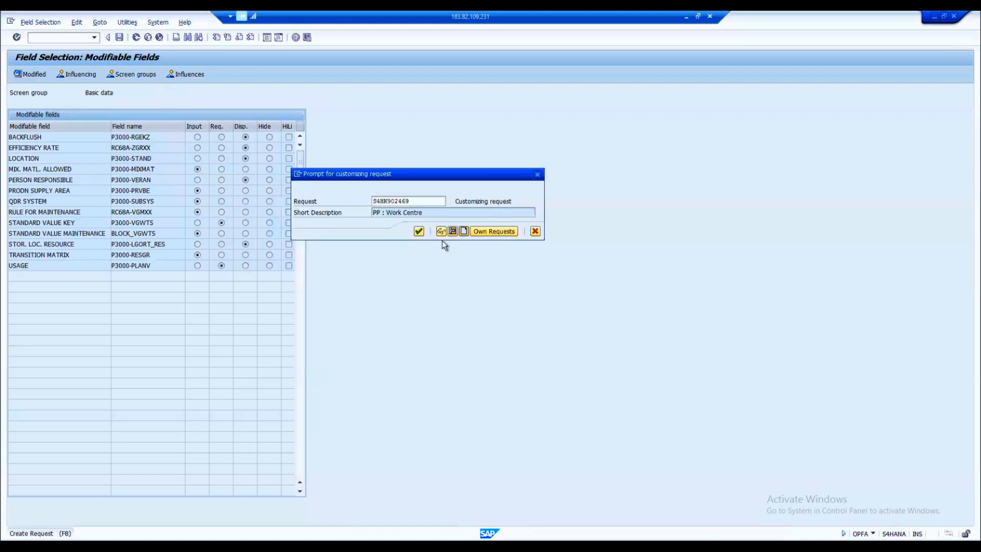
left_click(464, 231)
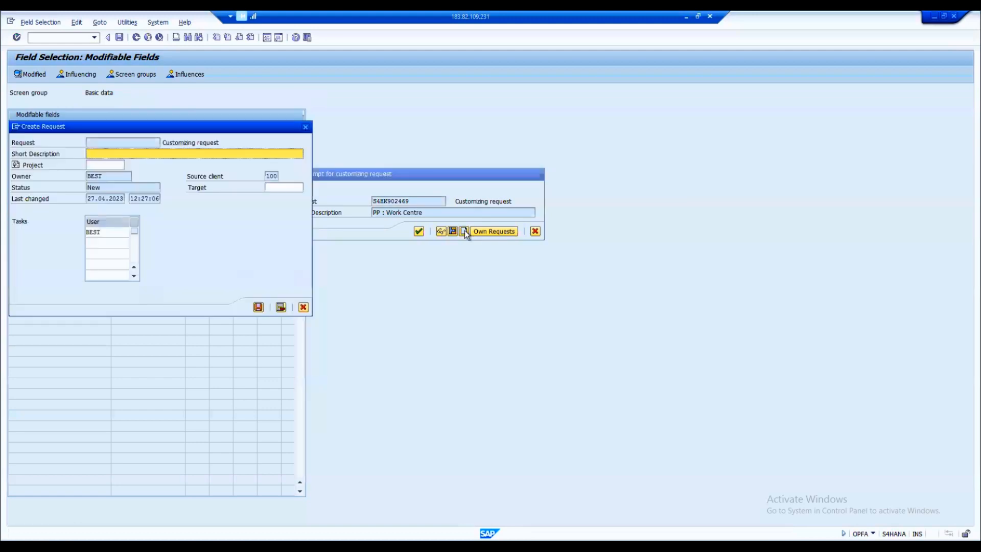
type("PP : Workcentre Filed Selection")
key("Return")
key("Return")
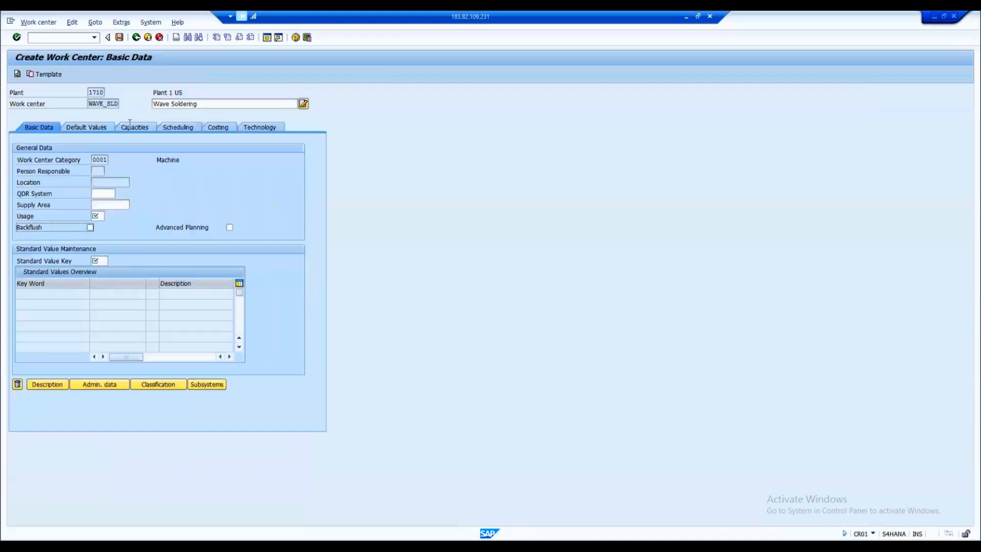
Restart the creation of work center WAVE_SLD in plant 1710 and check the Backflush field in its basic data.
left_click(136, 37)
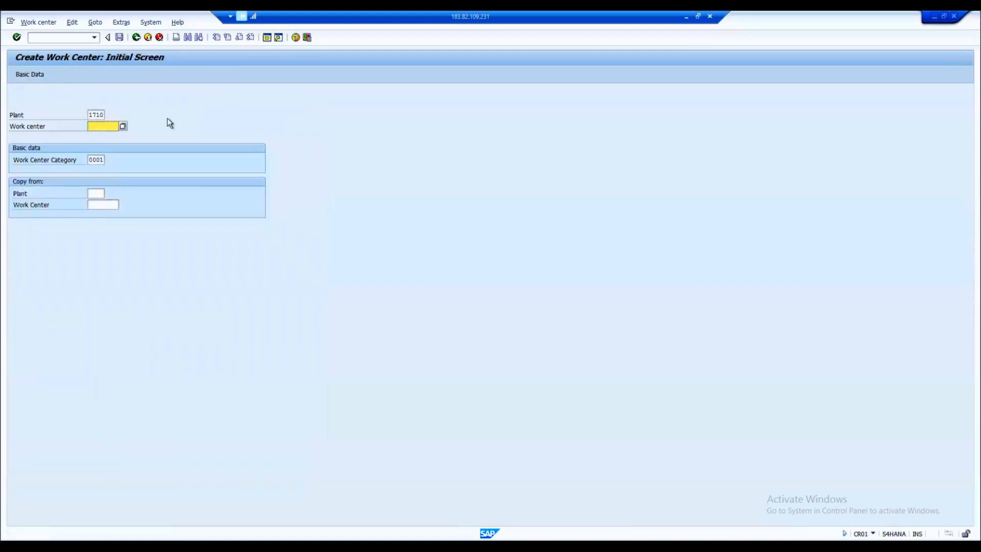
left_click(100, 125)
key("Down")
key("Return")
key("Return")
left_click(74, 228)
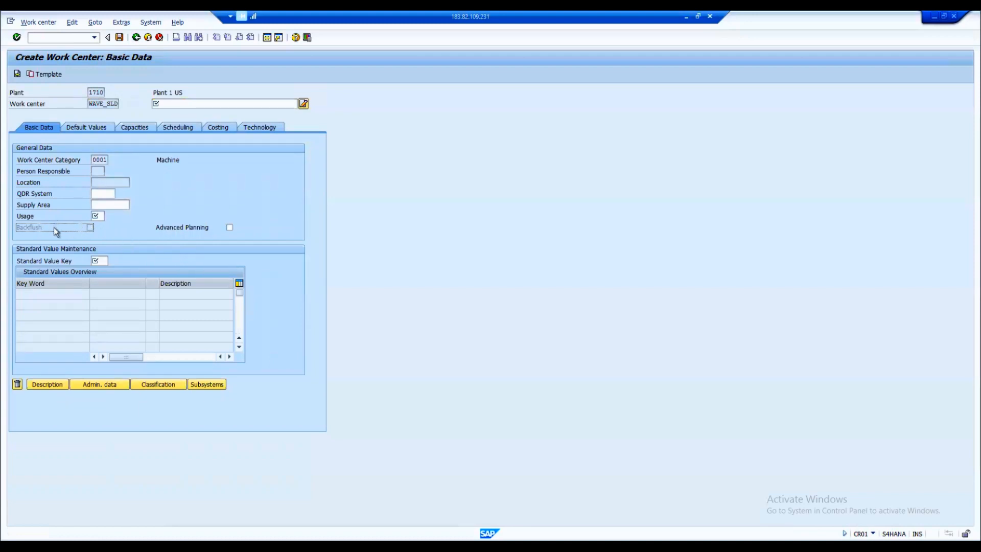
Run Define Field Selection again for the Basic data screen group and check the Usage field on the work center creation screen.
key("alt+Tab")
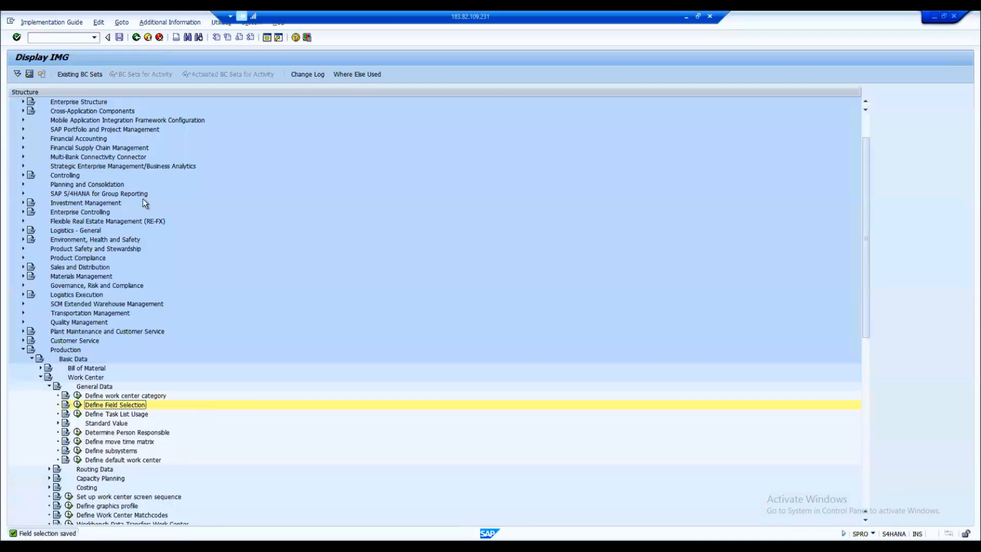
left_click(78, 404)
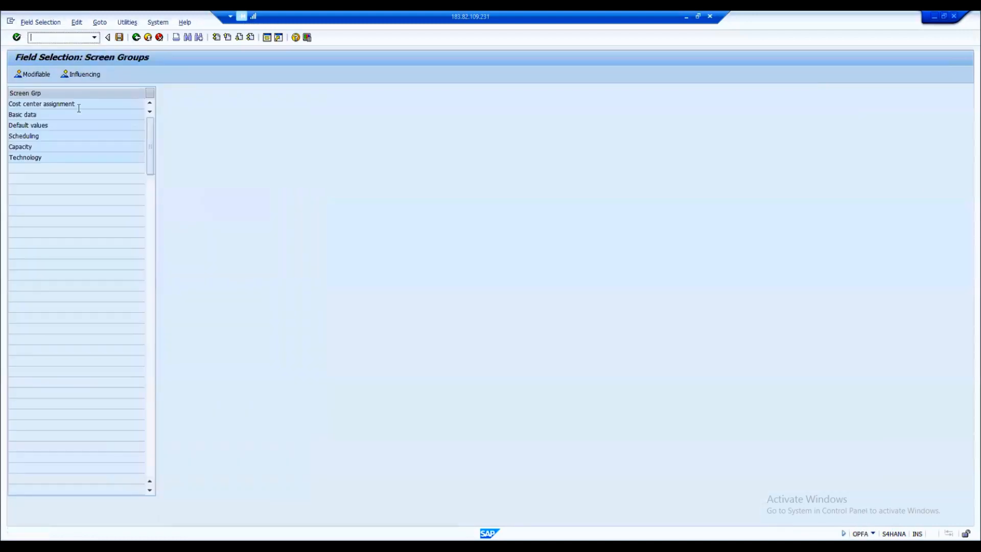
double_click(23, 115)
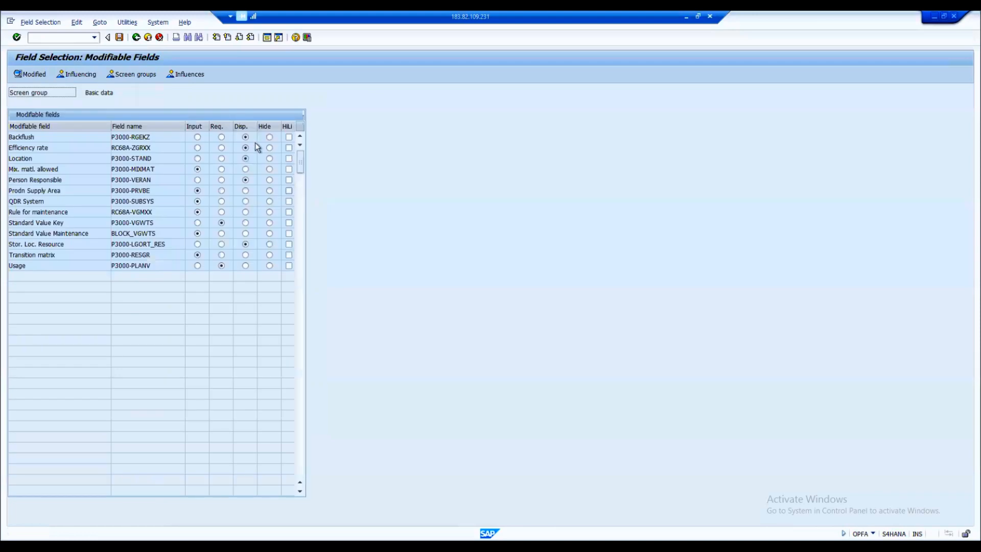
key("alt+Tab")
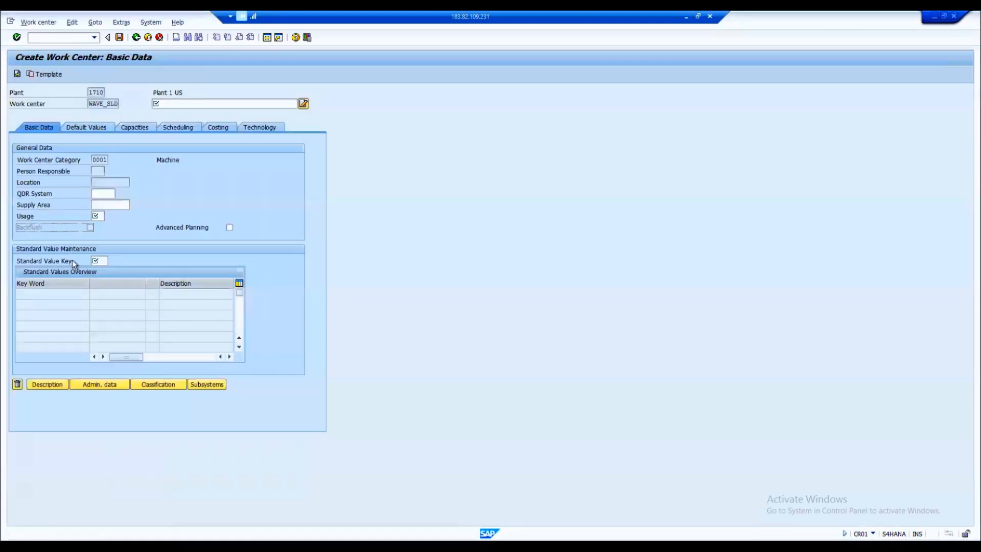
left_click(95, 216)
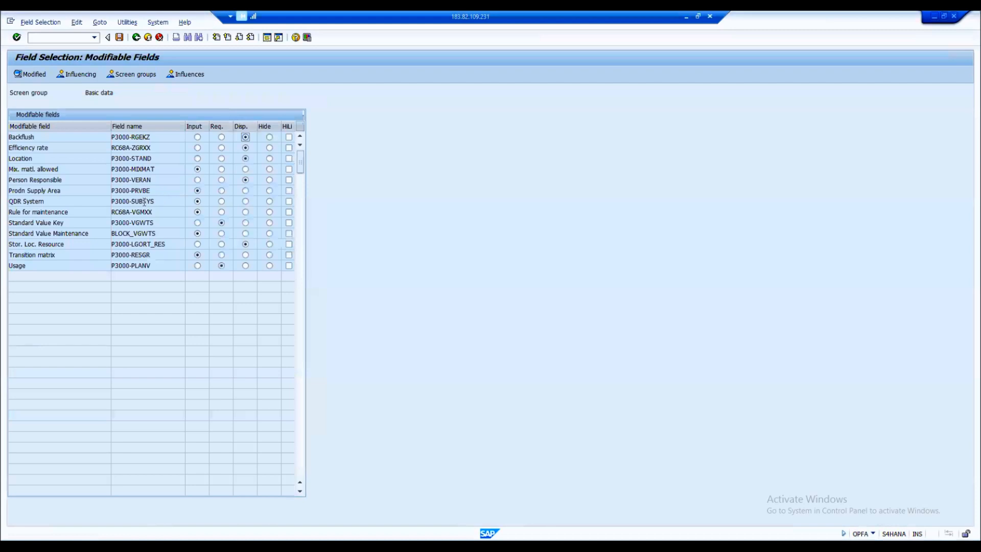
Set the Usage field to Input in the field selection and save the change to the customizing request.
left_click(18, 265)
left_click(198, 265)
key("ctrl+s")
left_click(151, 173)
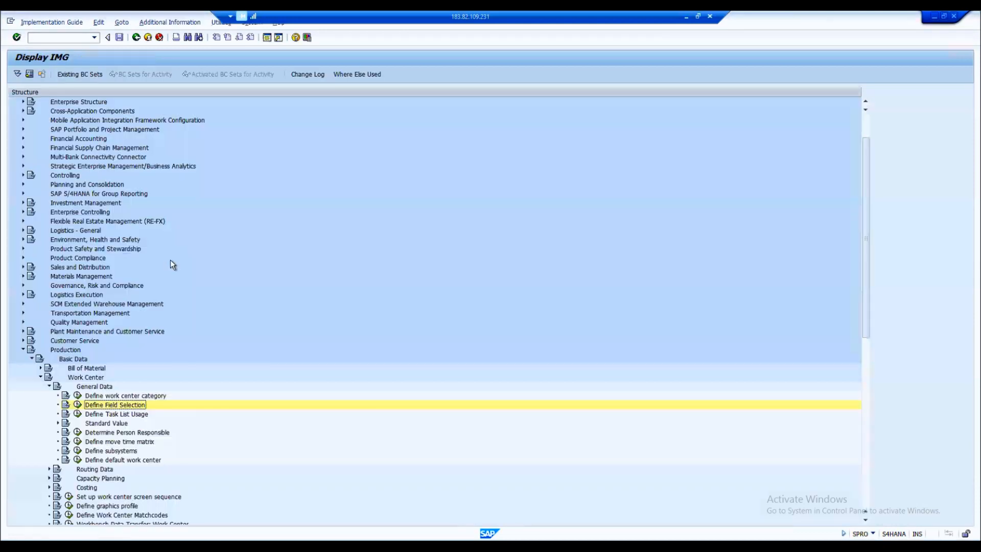
Reopen the Basic data field selection and restart the creation of work center WAVE_SLD to check the Usage field.
left_click(77, 404)
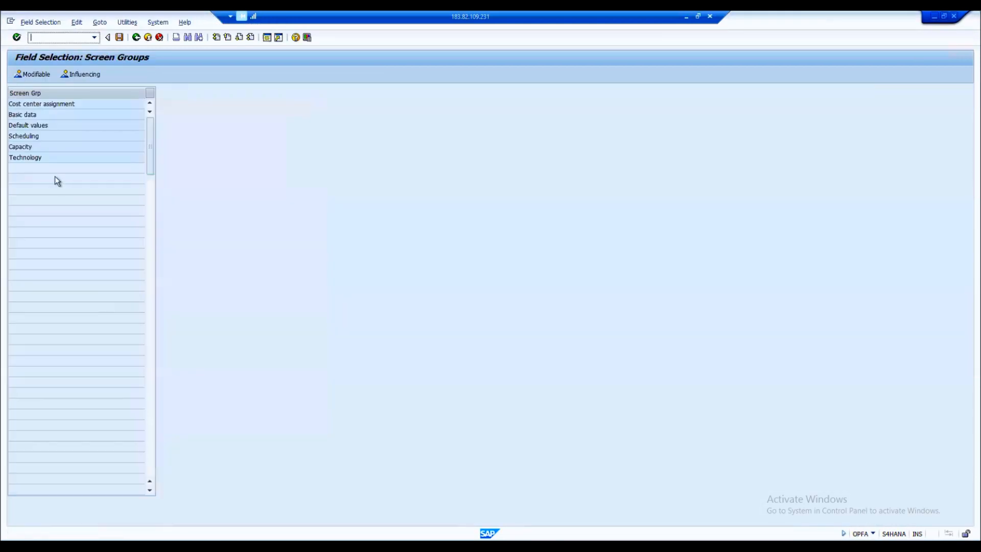
double_click(23, 114)
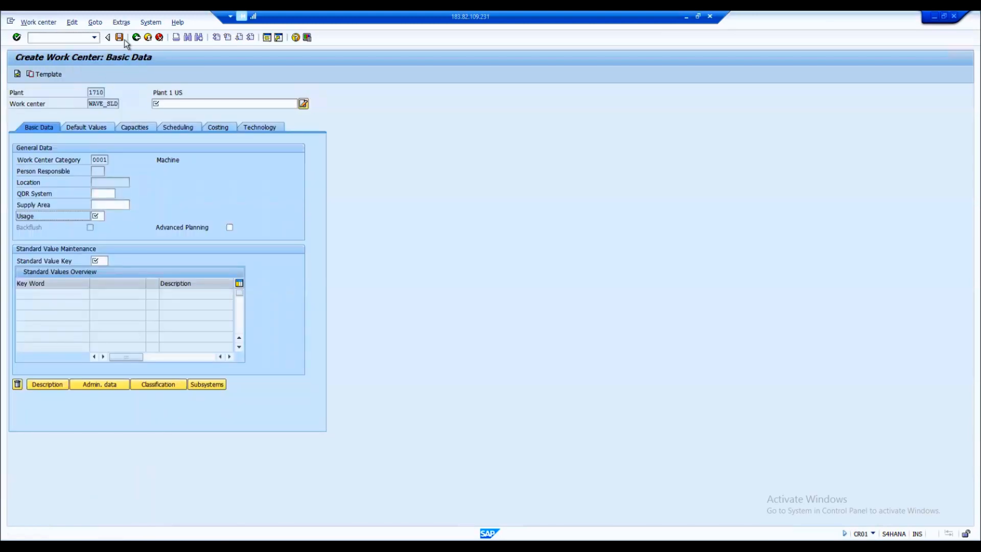
left_click(136, 38)
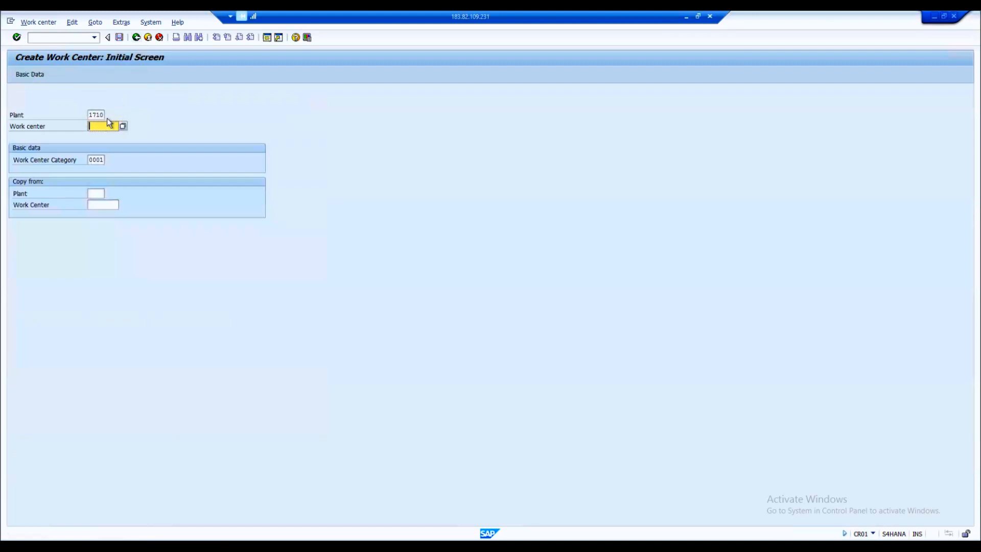
type("WAVE_SLD")
key("Return")
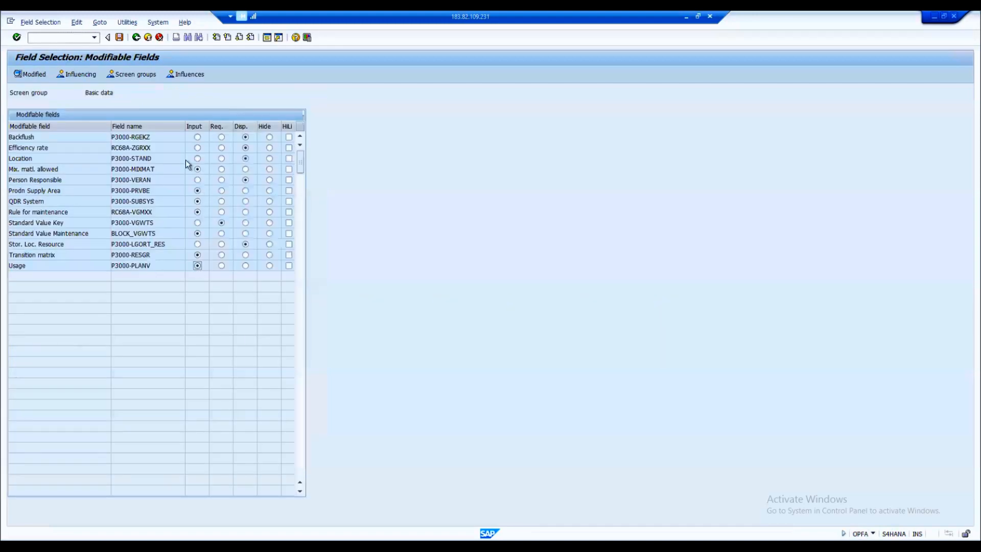
Set the Usage field to display only in the field selection and save the change to the customizing request.
left_click(79, 269)
left_click(153, 257)
left_click(246, 265)
key("ctrl+s")
key("Return")
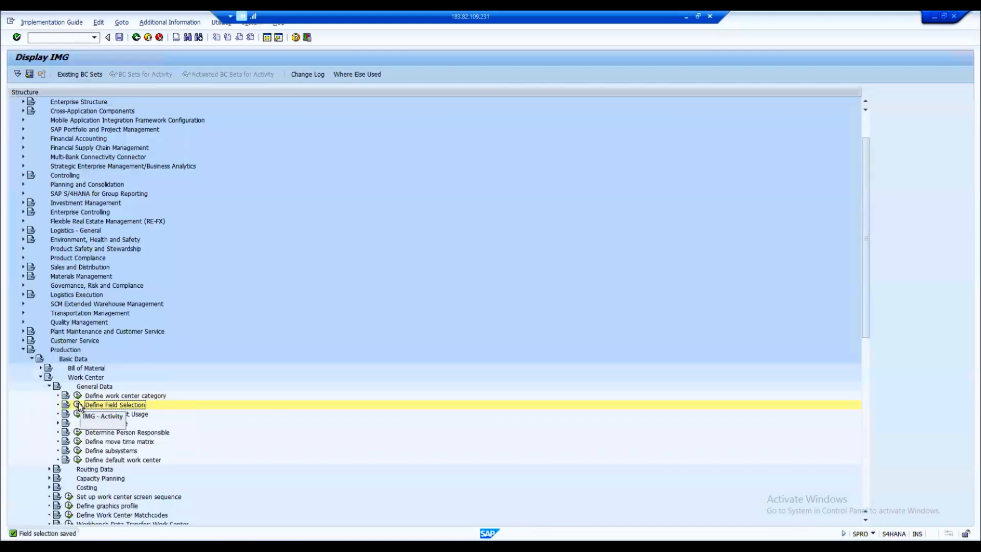
Reopen Define Field Selection for the Basic data screen group and switch back to the work center creation session.
left_click(78, 405)
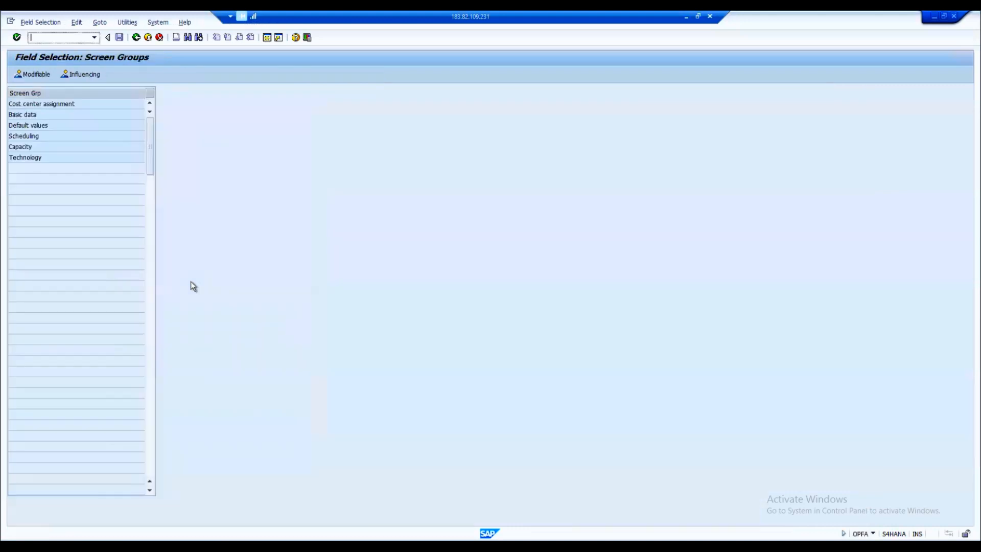
double_click(26, 116)
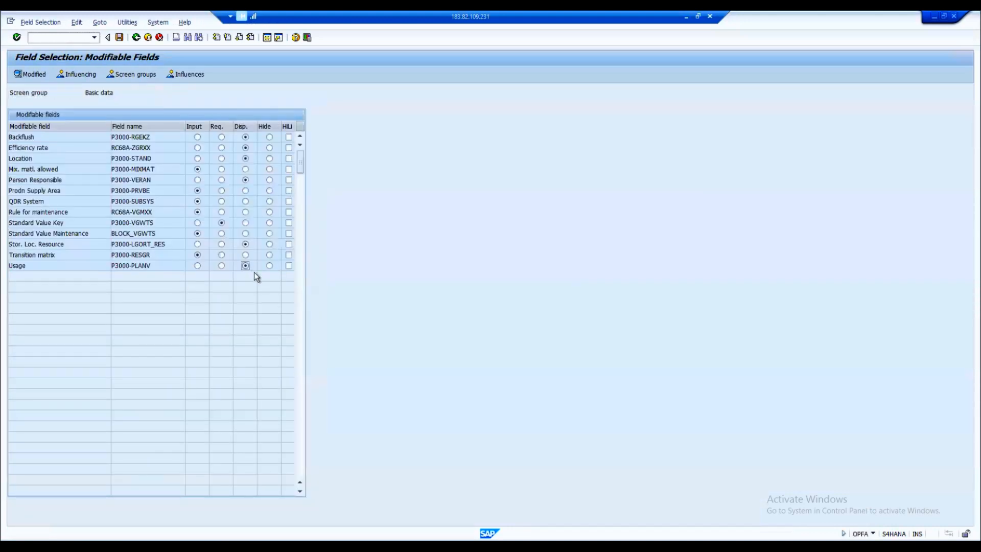
key("alt+Tab")
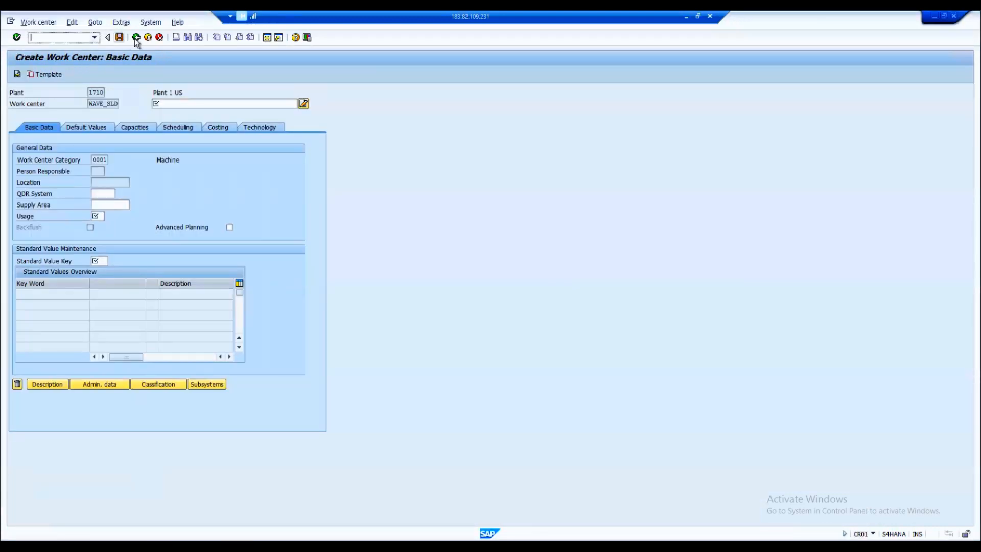
Restart the creation of work center WAVE_SLD in plant 1710 with transaction CR01 and check the Usage field.
left_click(136, 38)
left_click(54, 39)
type("/ncr01")
key("Return")
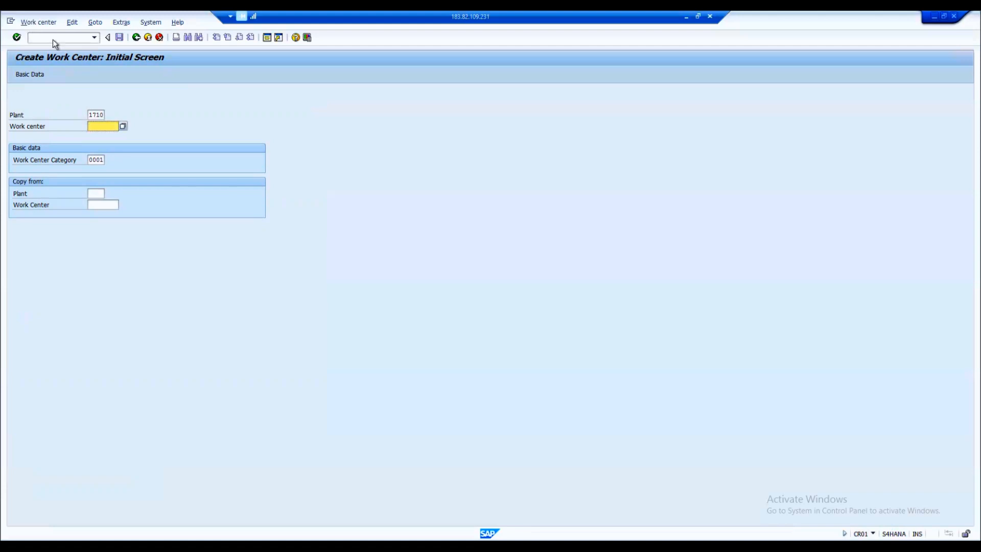
key("F3")
type("cr01")
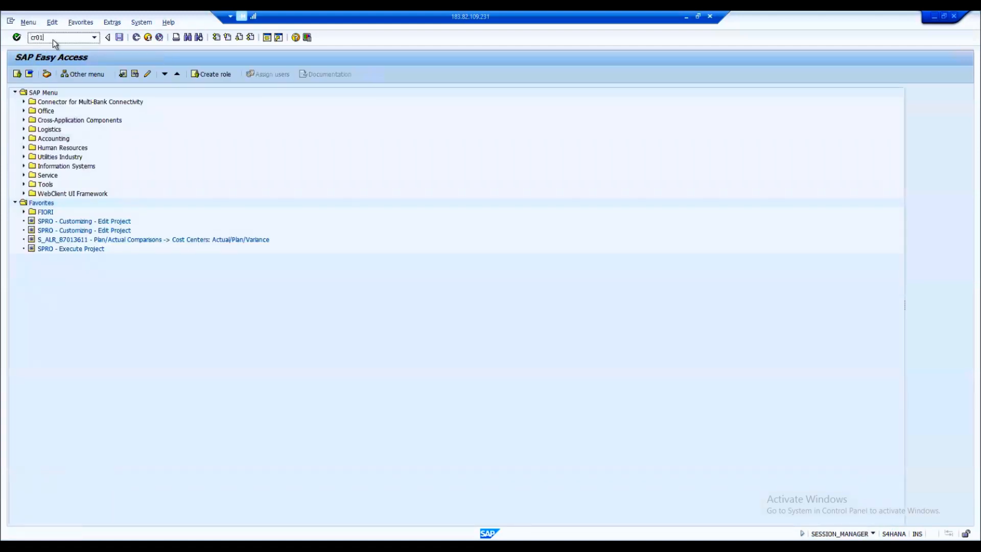
key("Return")
key("space")
key("Down")
key("Return")
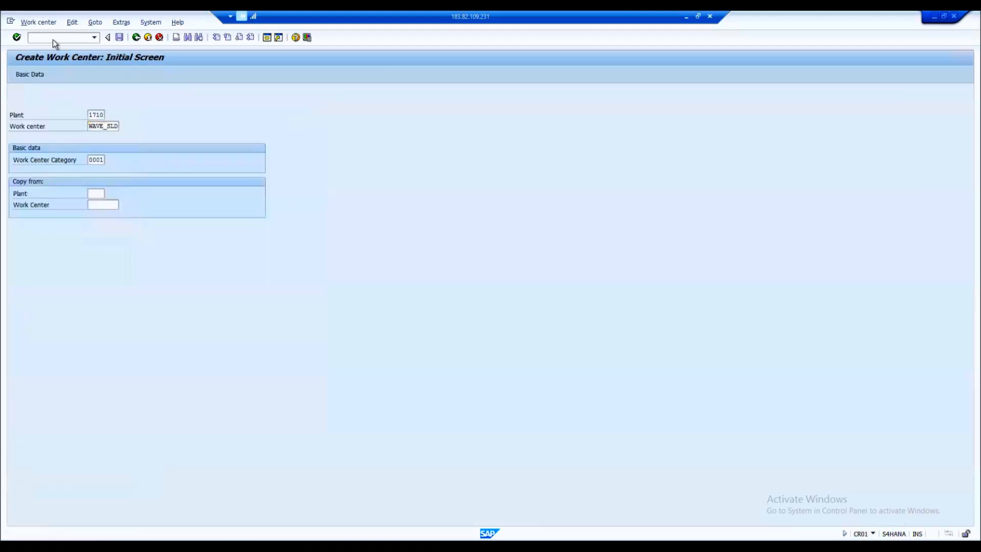
key("Return")
left_click(95, 215)
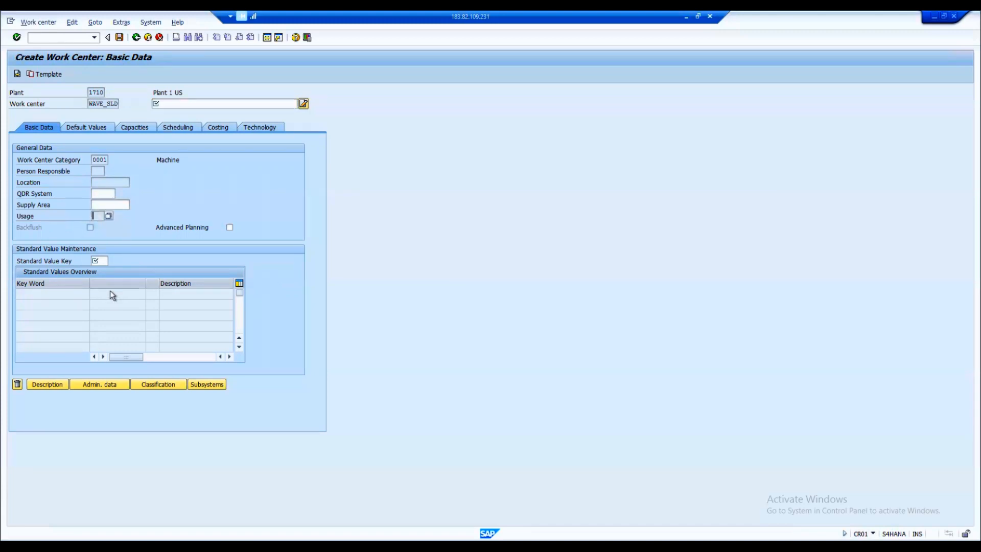
Check the Supply Area and QDR System fields on the work center's basic data screen.
left_click(105, 204)
left_click(98, 194)
left_click(50, 193)
left_click(102, 193)
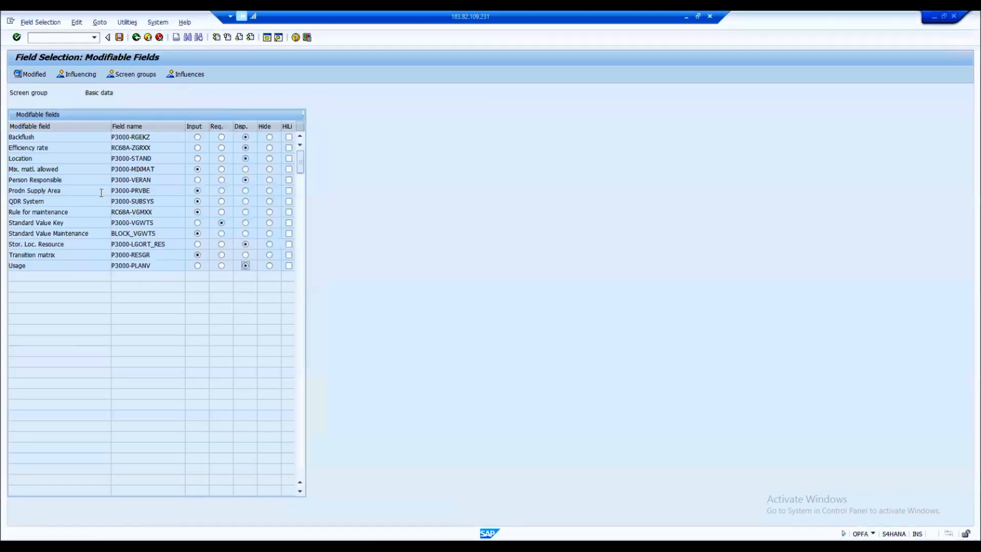
Set the QDR System field to required in the Basic data field selection and save it to the customizing request.
left_click_drag(46, 201, 11, 203)
left_click(221, 202)
key("ctrl+s")
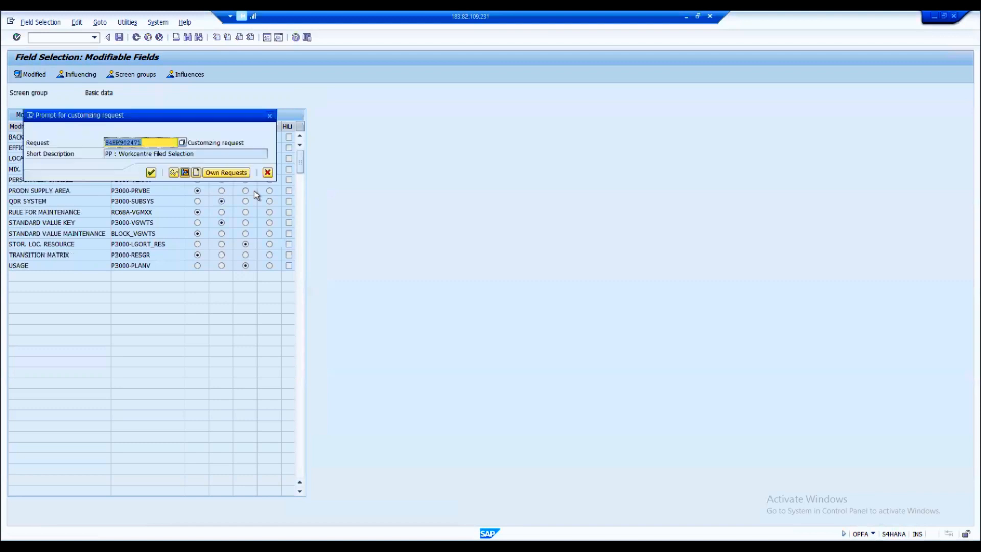
left_click(150, 172)
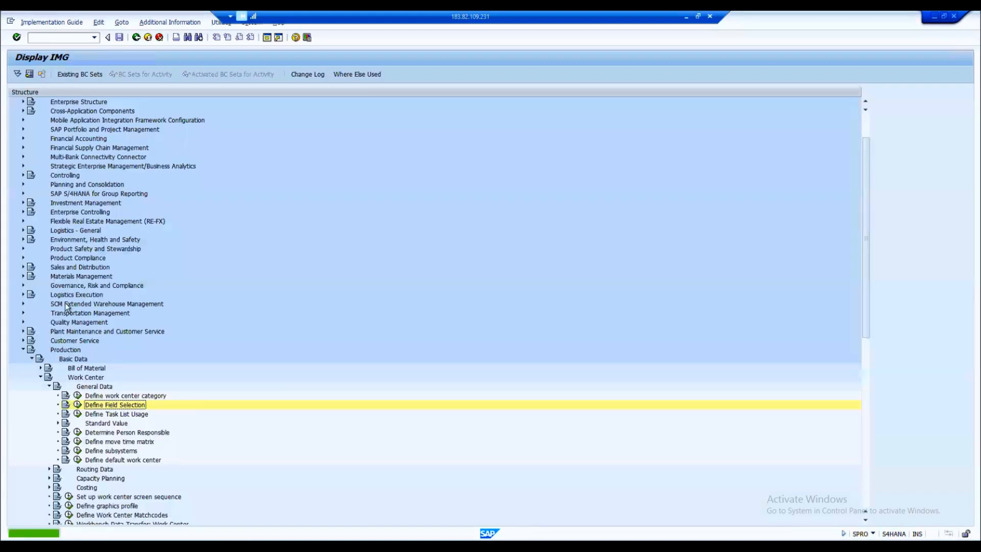
Reopen the Basic data field selection and restart the creation of work center WAVE_SLD in plant 1710.
left_click(78, 404)
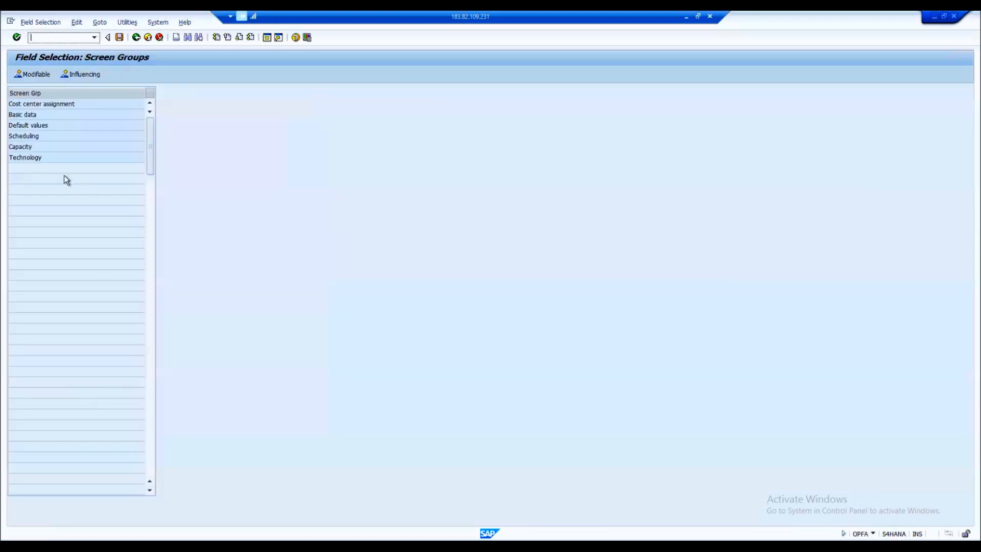
double_click(24, 115)
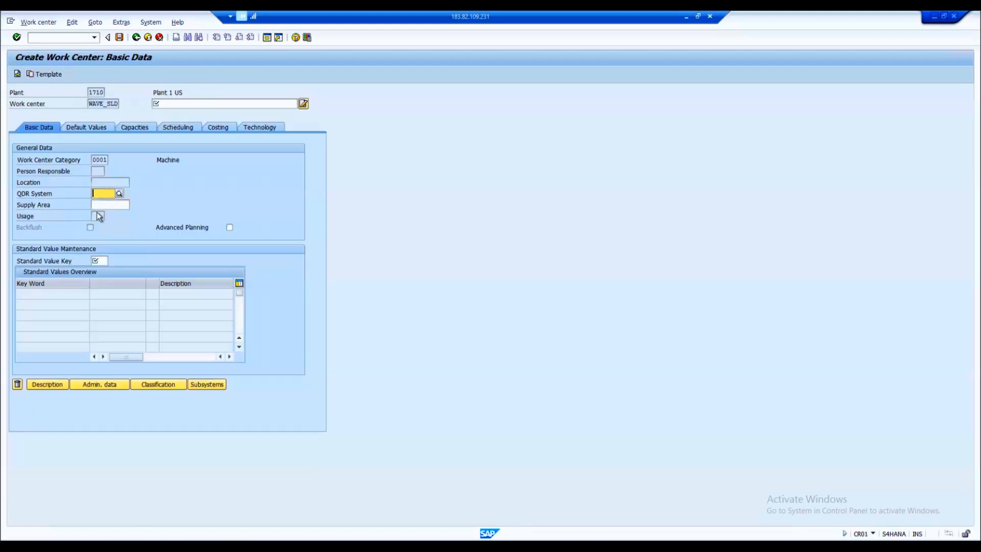
left_click(59, 36)
type("/n")
key("Return")
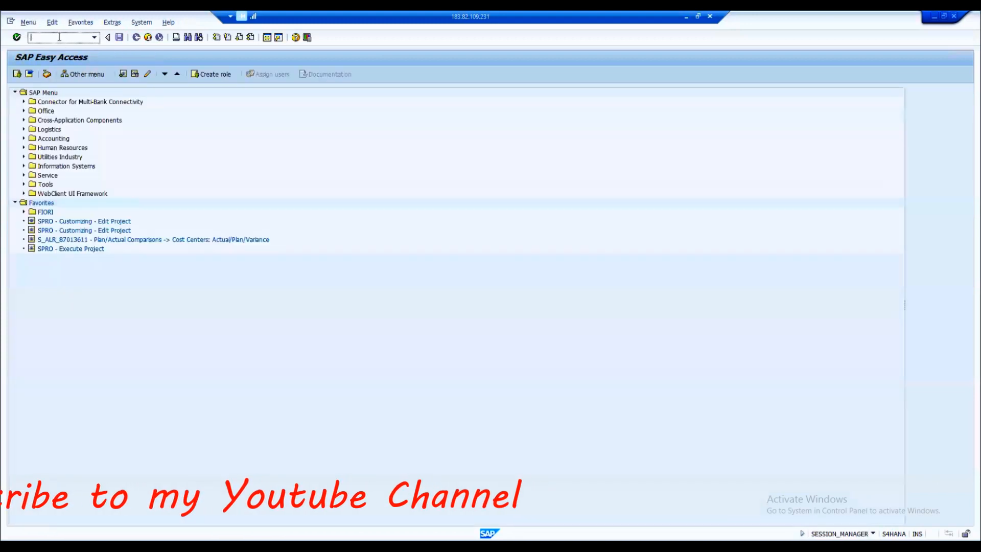
type("dr01")
key("Return")
key("Down")
key("Return")
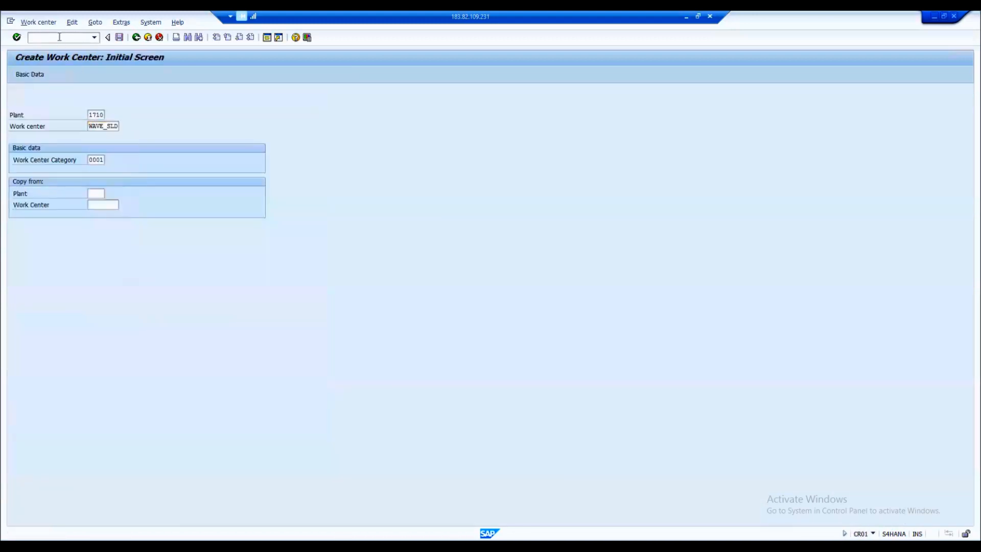
key("Return")
Check whether the QDR System field is mandatory on the basic data screen, comparing it with the Supply Area field.
left_click(100, 203)
left_click(110, 194)
left_click(131, 205)
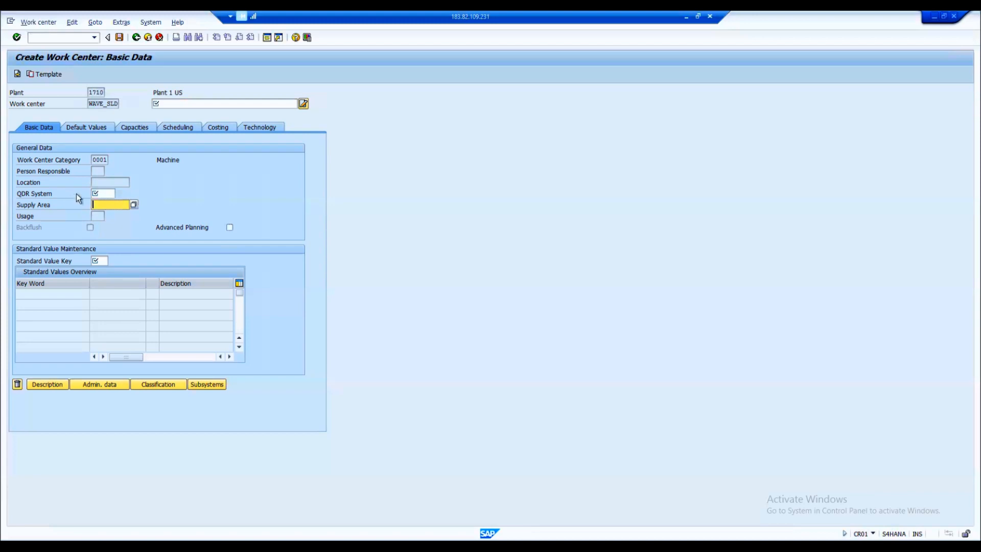
key("Return")
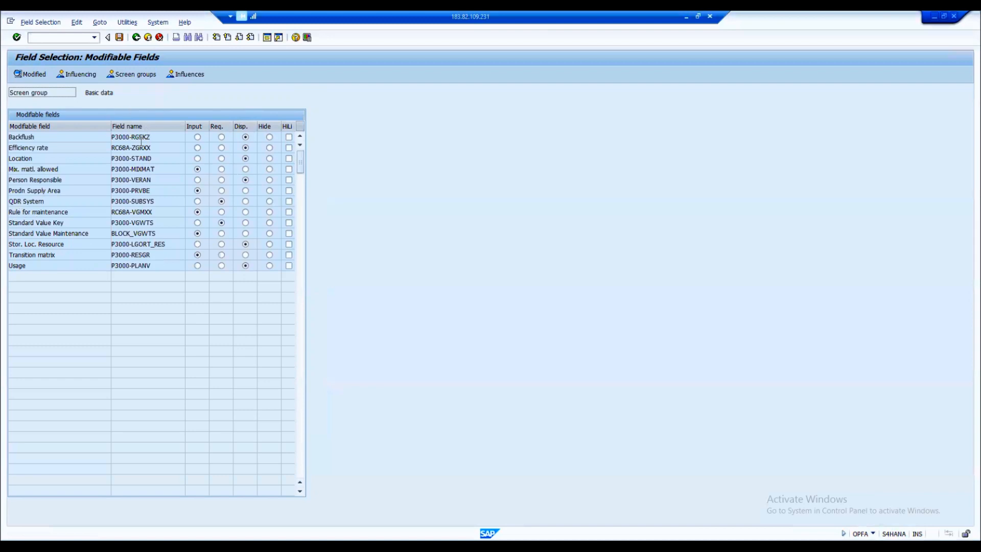
Set the Backflush field to Hide, look it up on the work center screen, and save the change to the customizing request.
left_click(45, 138)
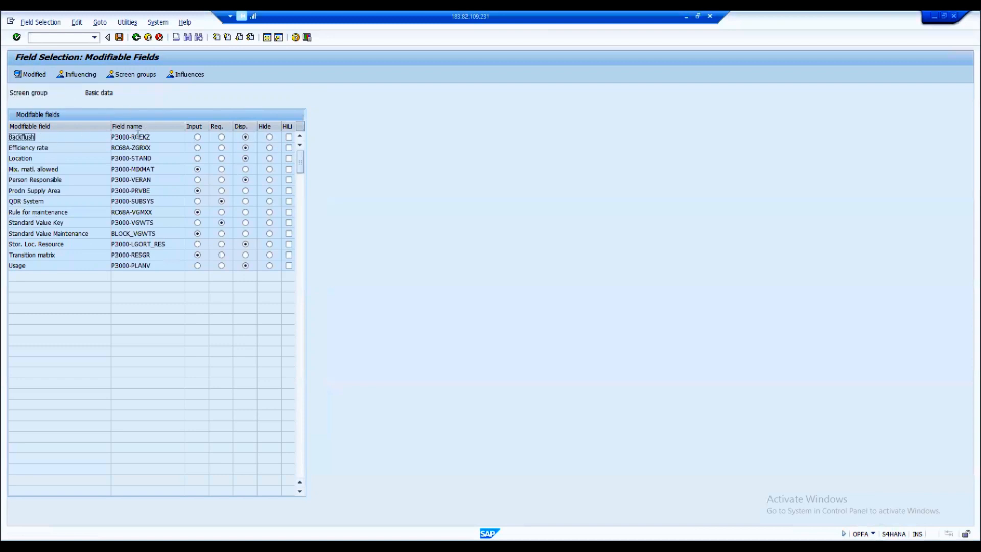
left_click(269, 138)
key("alt+Tab")
left_click(49, 227)
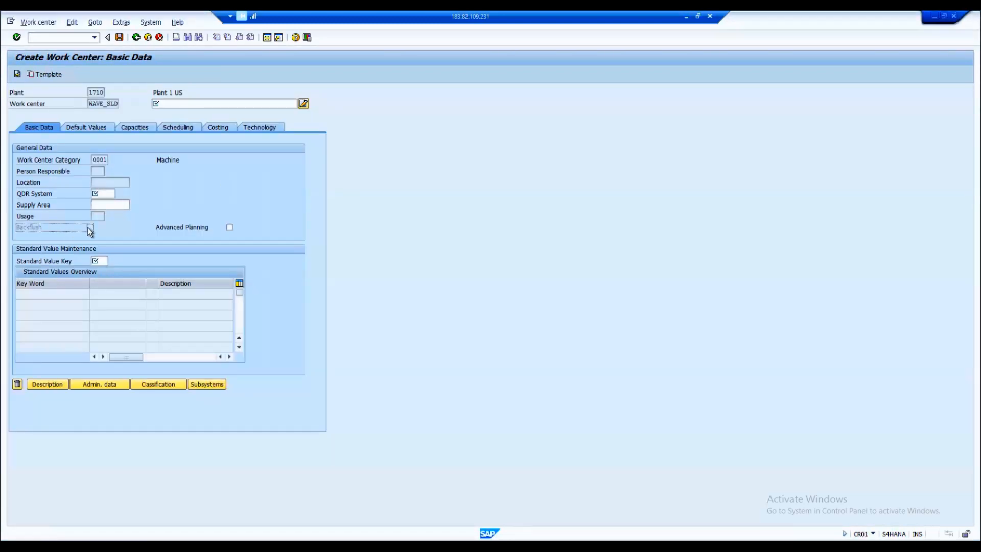
key("alt+Tab")
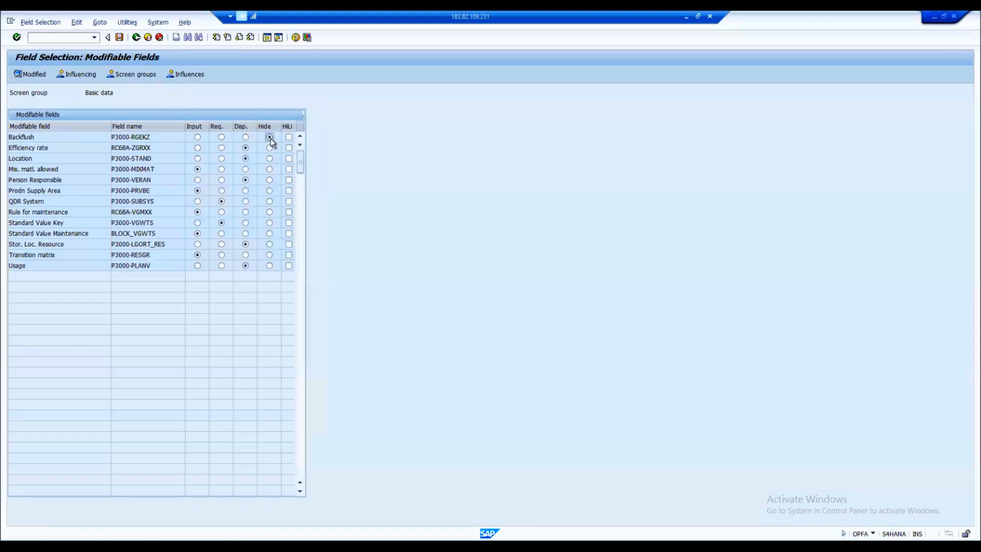
left_click(119, 37)
left_click(150, 172)
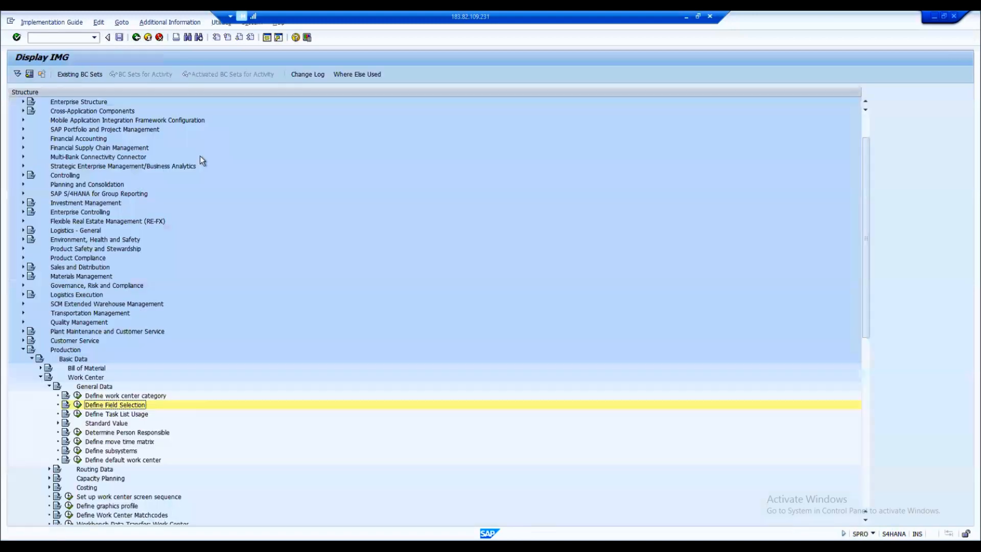
Restart the creation of work center WAVE_SLD with transaction CR01 and check the Backflush field on the basic data screen.
key("alt+Tab")
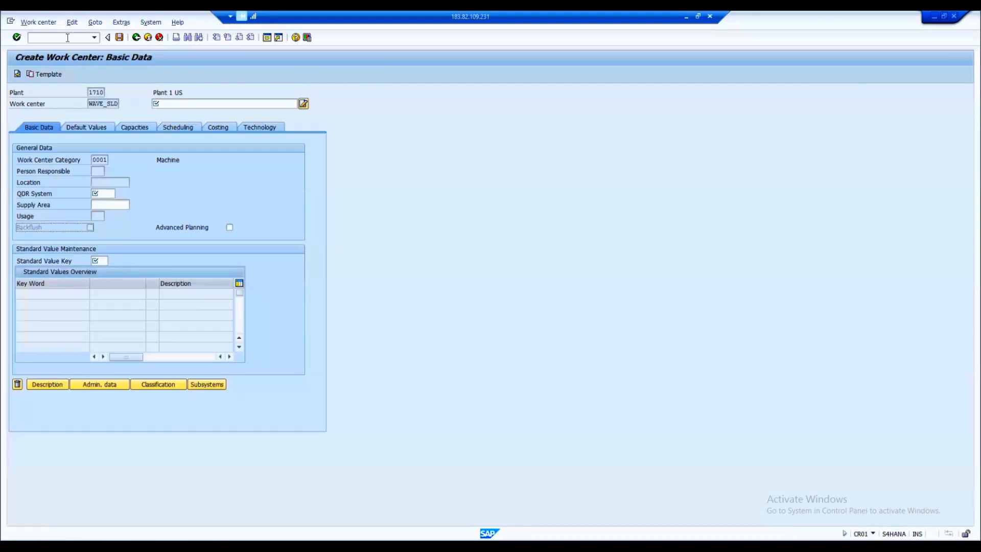
type("/n")
key("Return")
type("dr01")
key("Return")
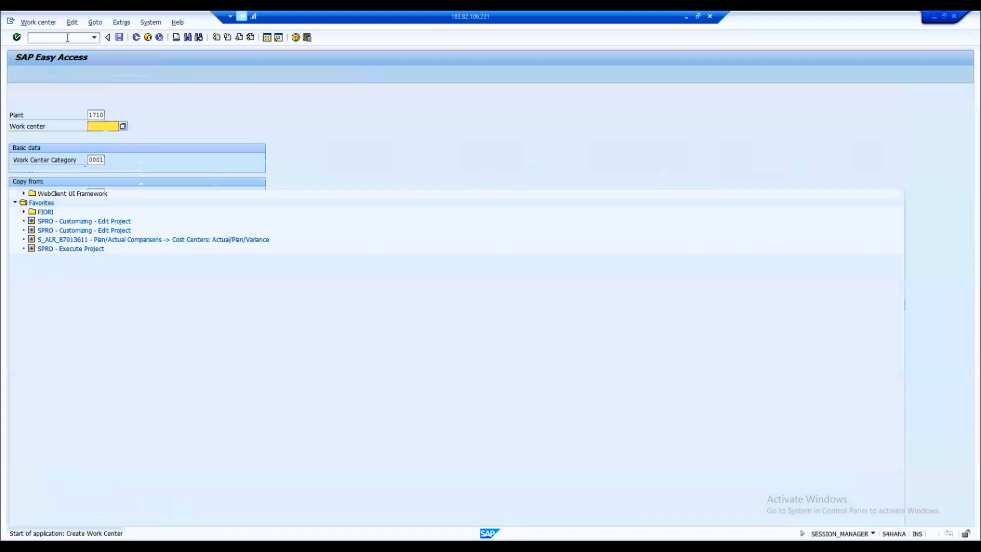
key("Return")
key("Return")
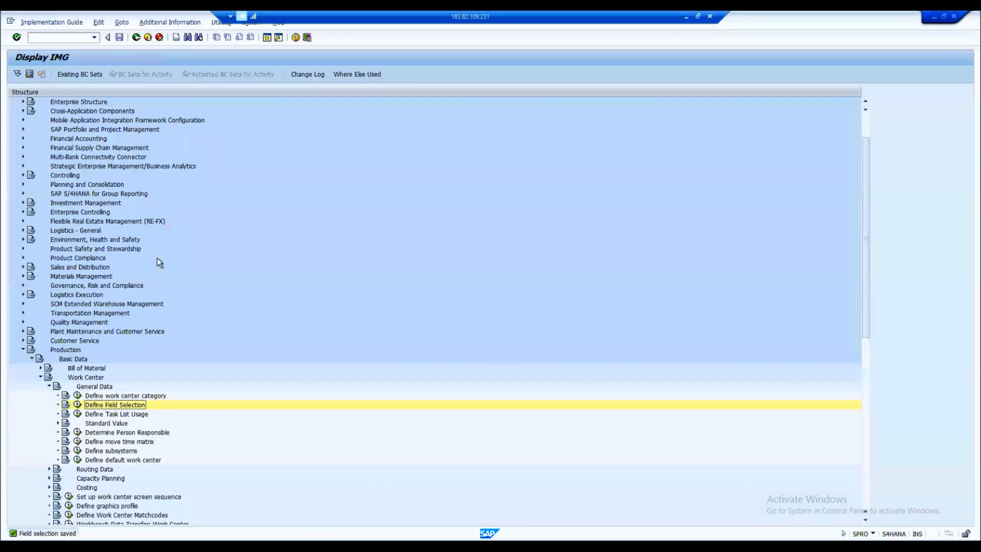
Reopen the Basic data field selection and try the highlight option on the Backflush field, then clear it.
left_click(77, 406)
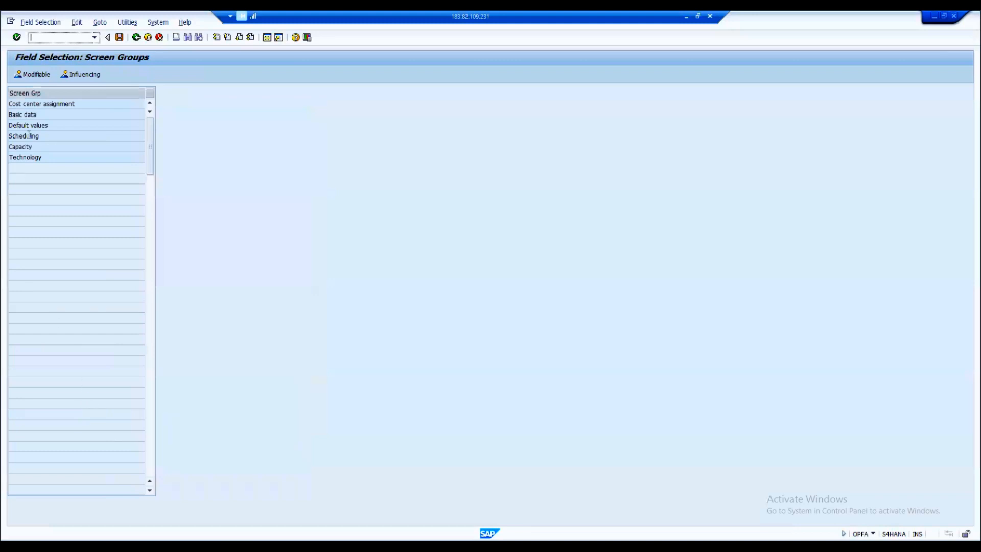
double_click(25, 114)
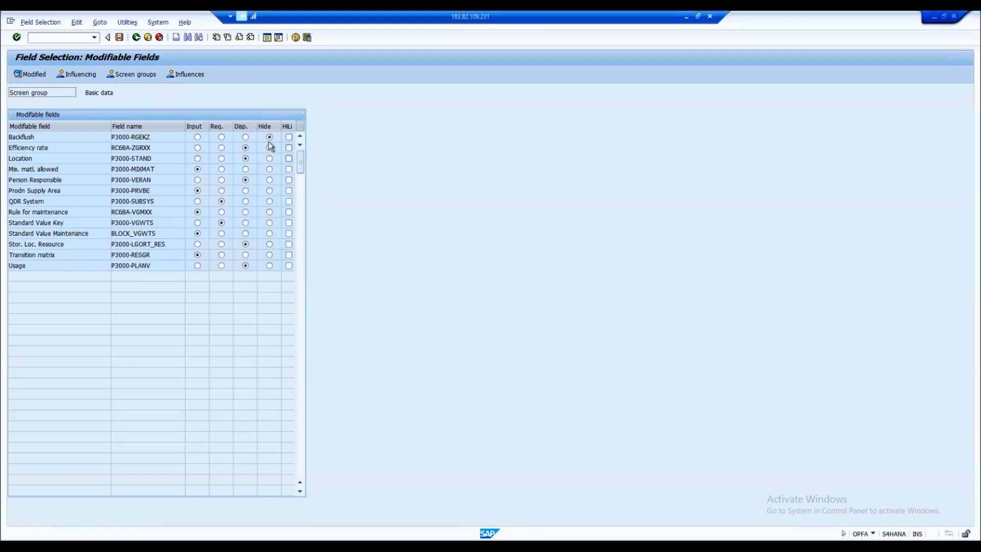
left_click(289, 137)
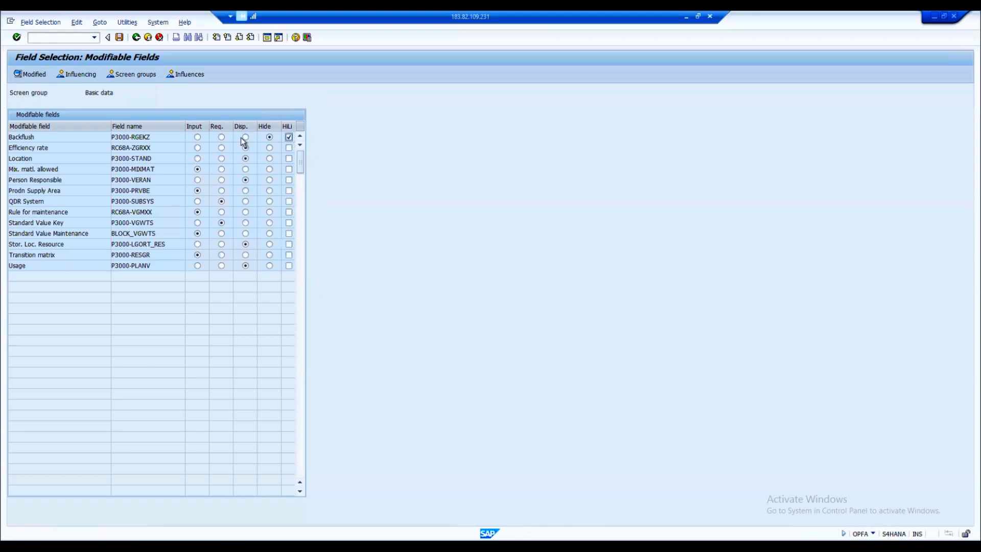
left_click(289, 137)
Set Backflush, Location and Person Responsible to Input, QDR System to display only and Usage to required, and save to the customizing request.
left_click(197, 136)
left_click(197, 180)
left_click(246, 202)
left_click(222, 266)
key("Tab")
key("alt")
key("alt+Tab")
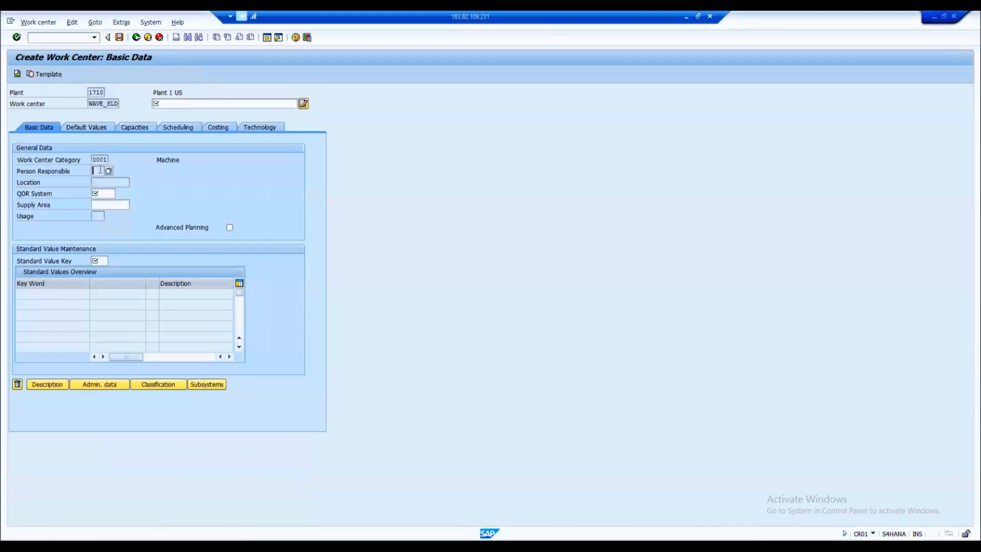
key("alt+Tab")
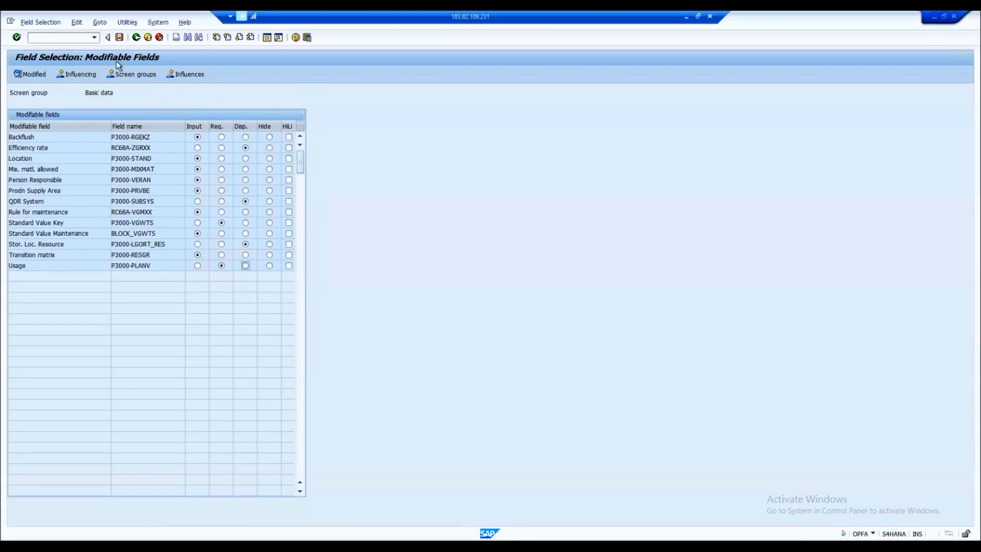
left_click(119, 38)
left_click(151, 173)
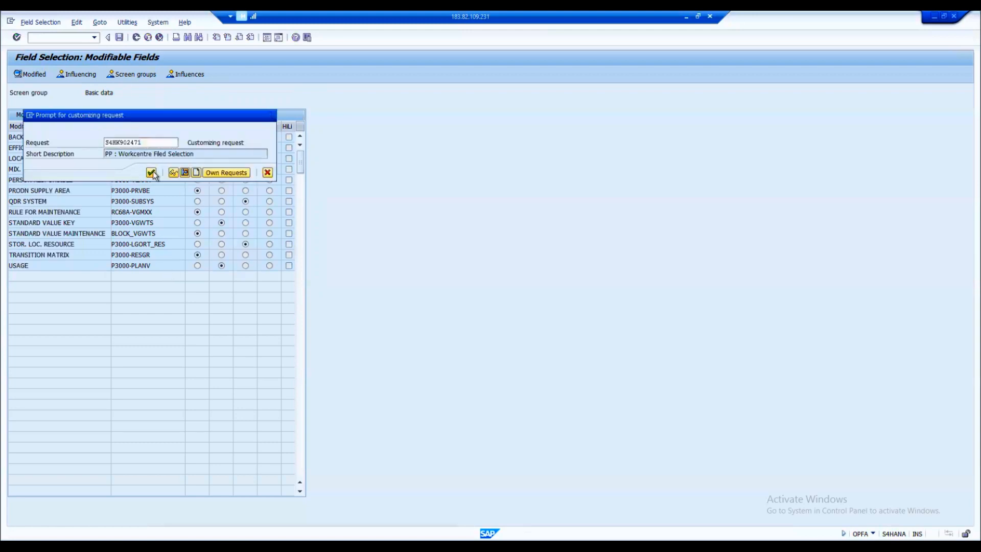
Leave the open work center screen and restart the creation of work center WAVE_SLD with transaction CR01.
key("alt+Tab")
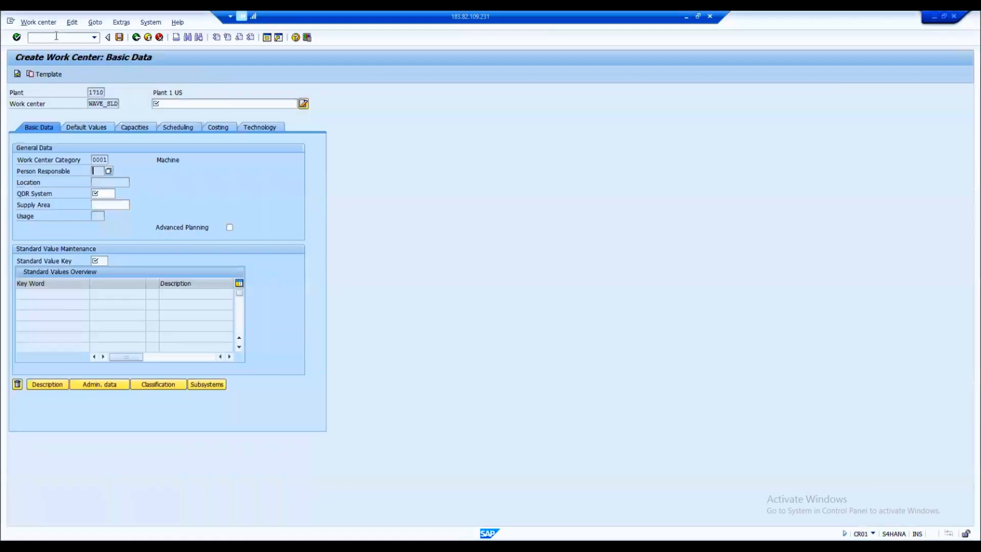
left_click(56, 36)
type("/n")
key("Return")
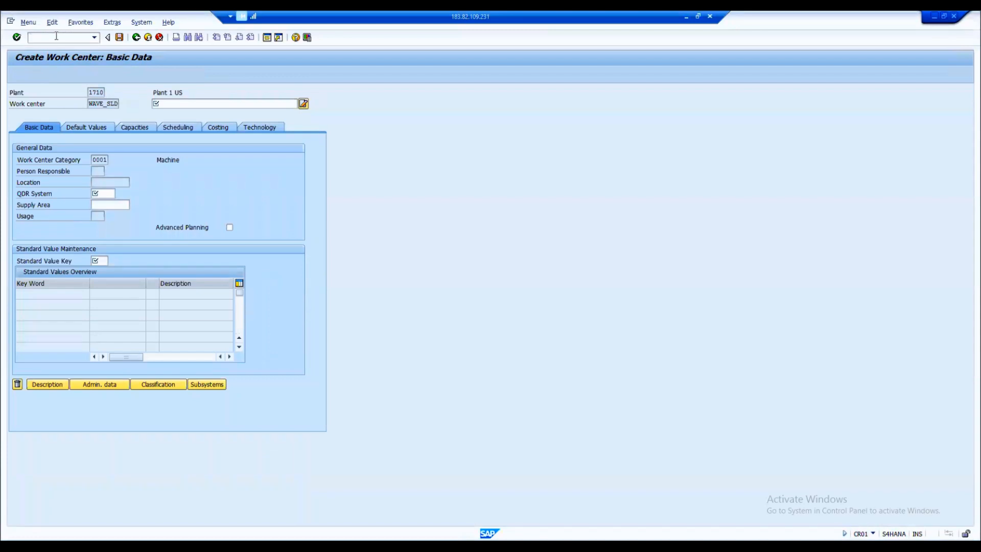
type("cr")
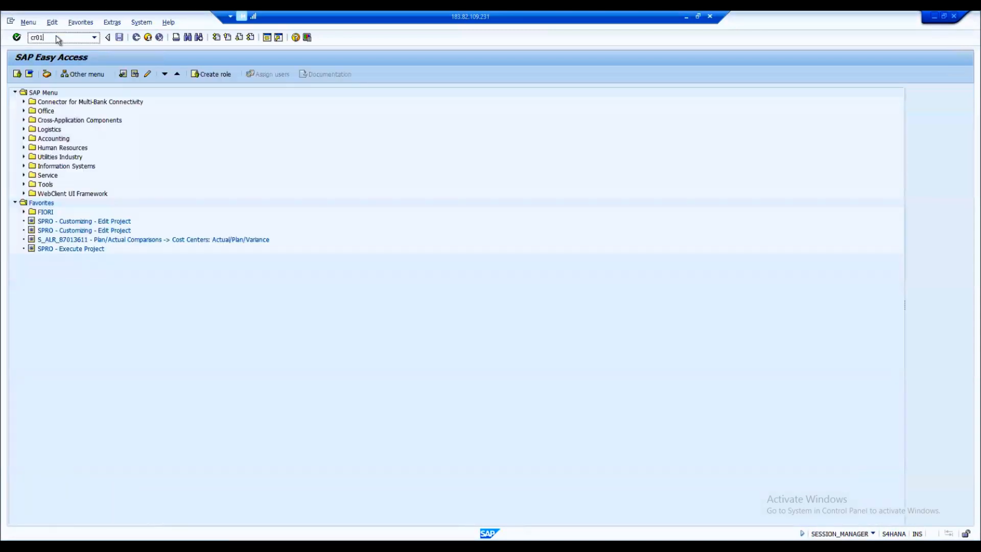
type("01")
key("Return")
key("space")
key("Down")
key("Return")
key("Return")
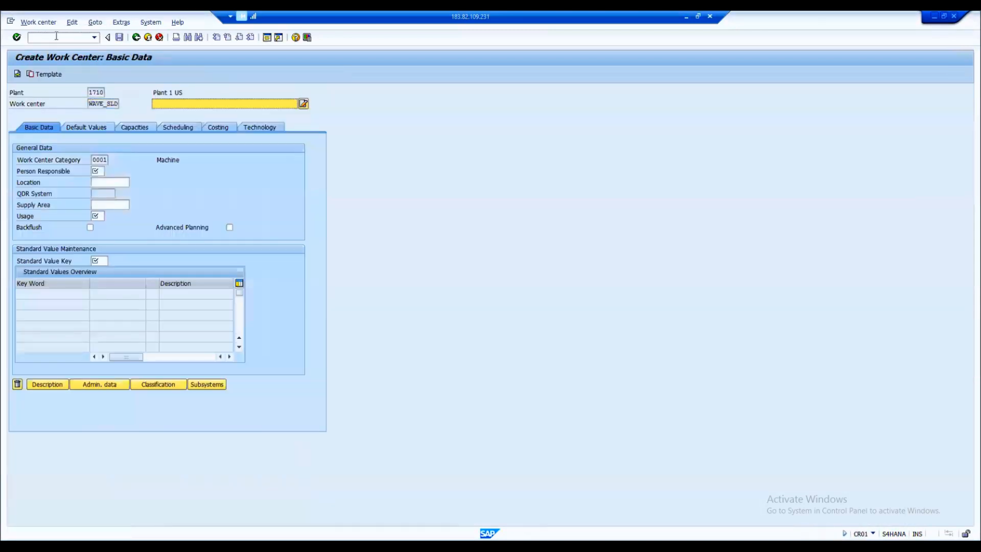
Check the Person Responsible and Location fields on the basic data screen of the work center.
left_click(95, 168)
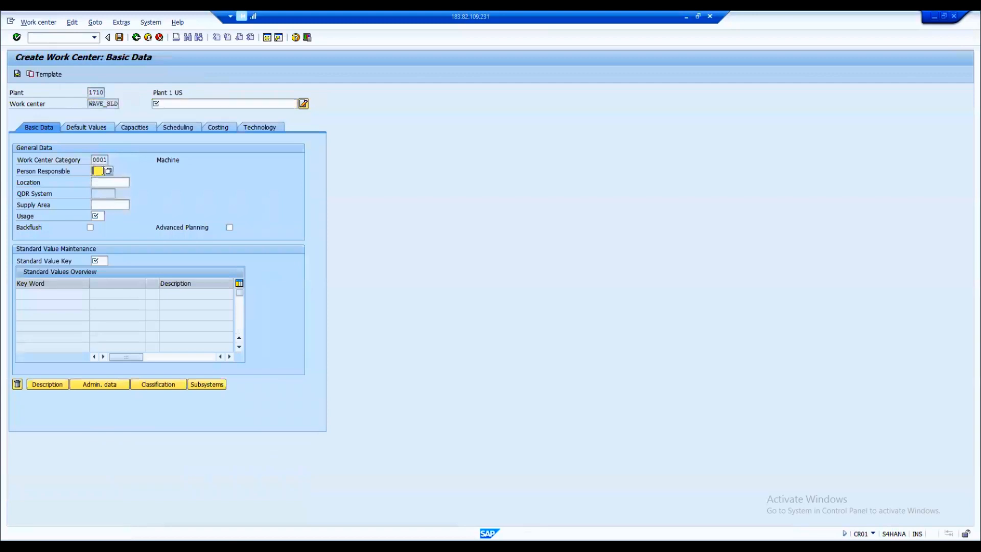
key("Tab")
left_click(98, 169)
left_click(101, 183)
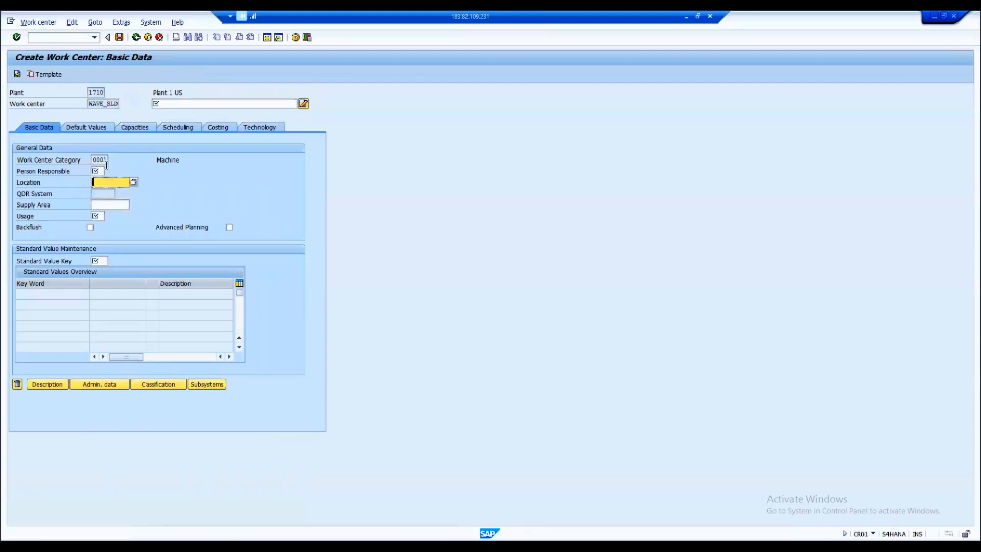
Enter Wave Soldering as the description of the work center.
left_click(179, 103)
key("Down")
key("Return")
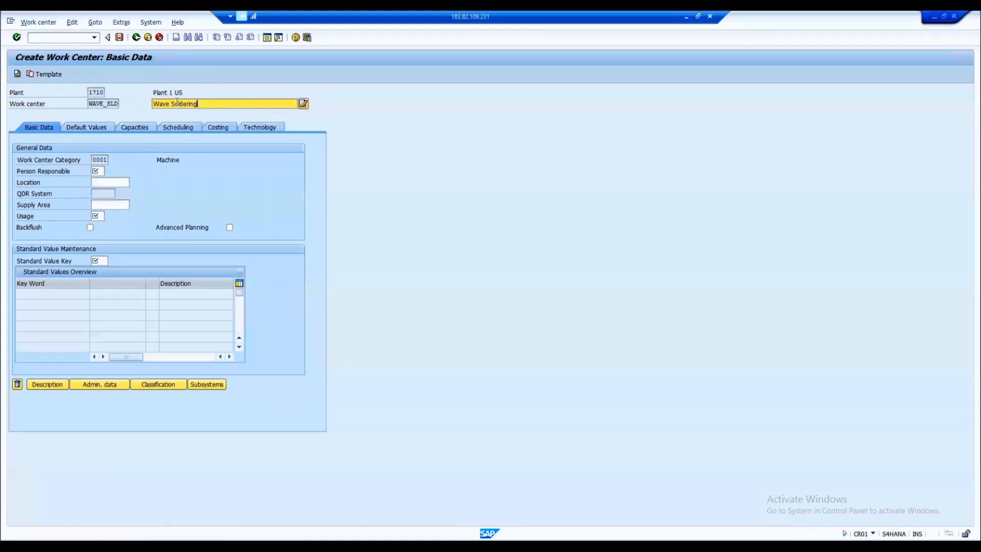
Assign person responsible Z02 to the work center from the list of possible values and go to the Location field.
left_click(105, 170)
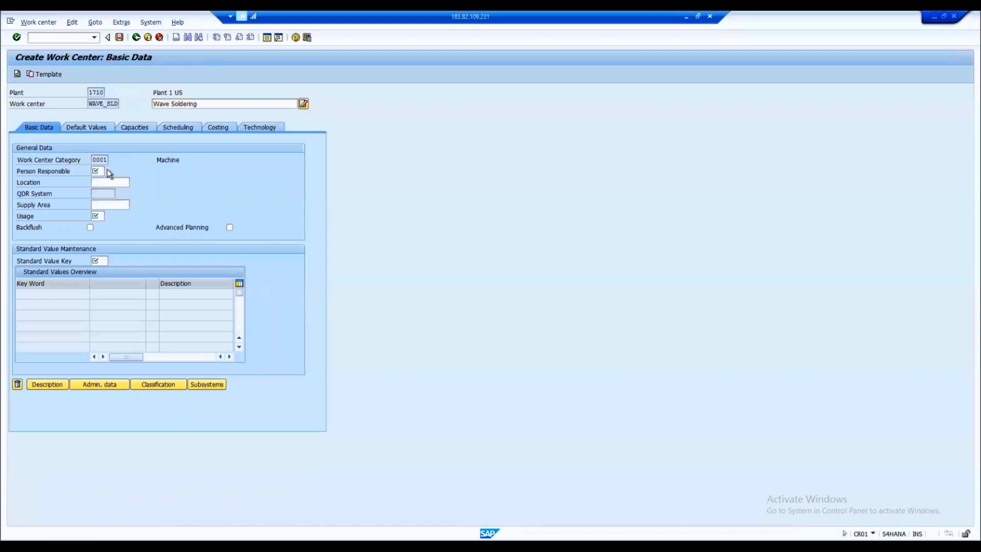
left_click(106, 170)
left_click_drag(182, 182, 452, 157)
left_click(371, 287)
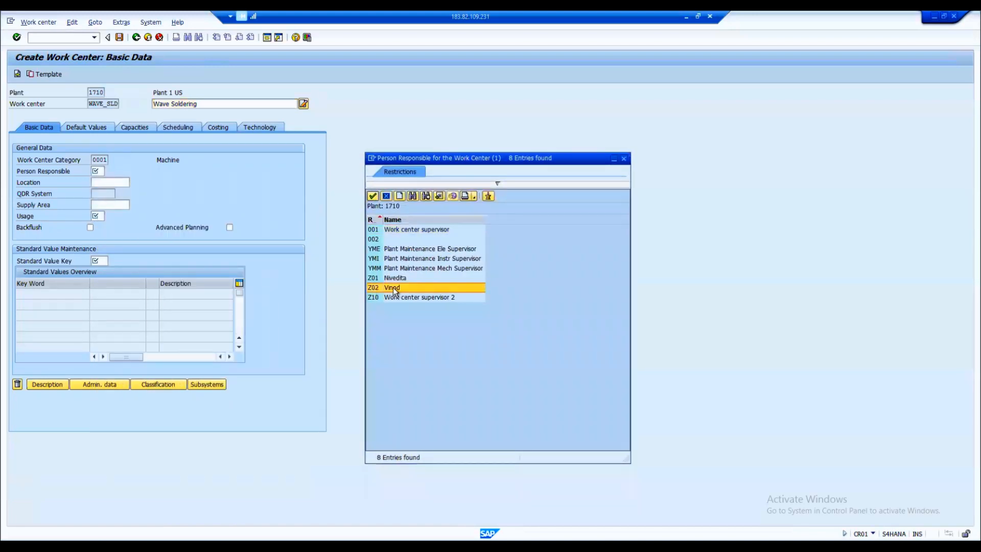
double_click(388, 288)
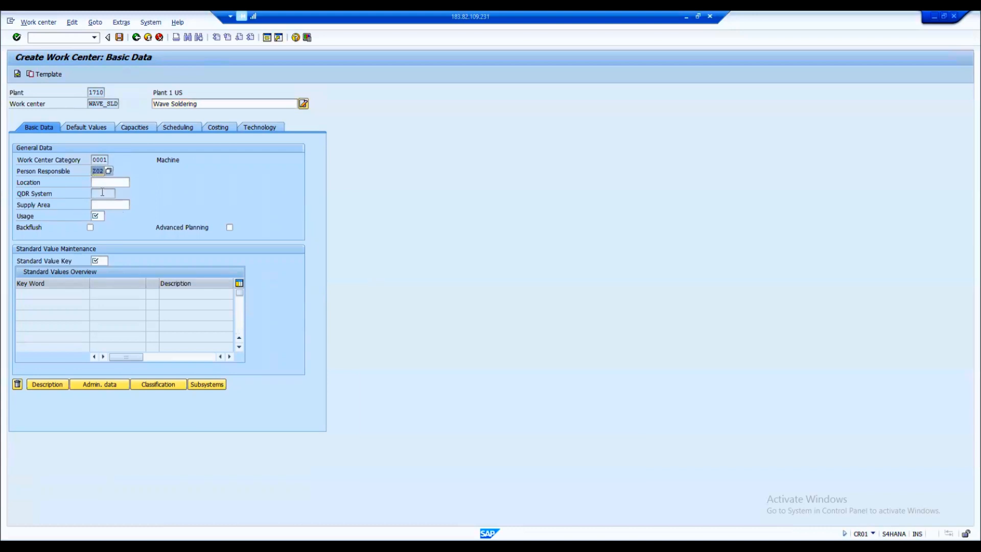
left_click(107, 182)
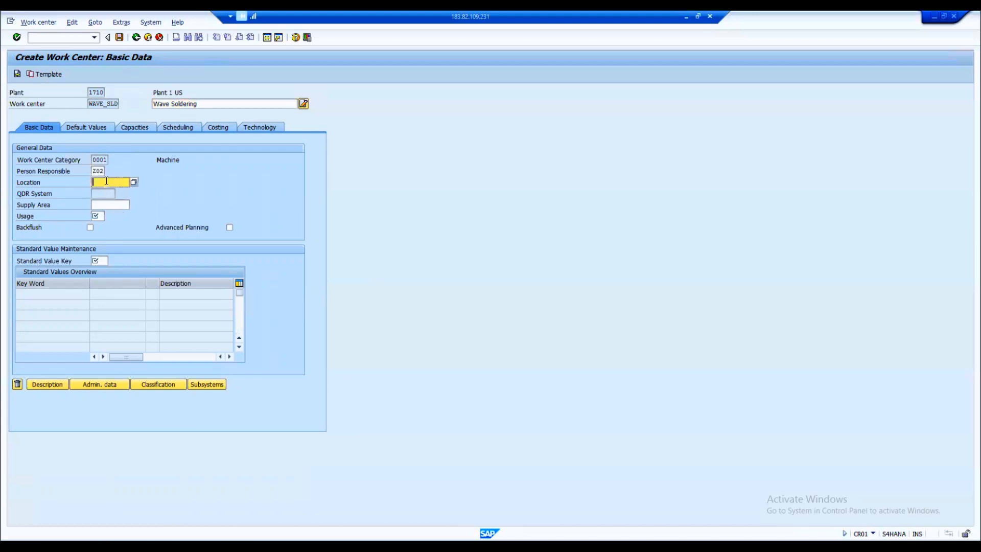